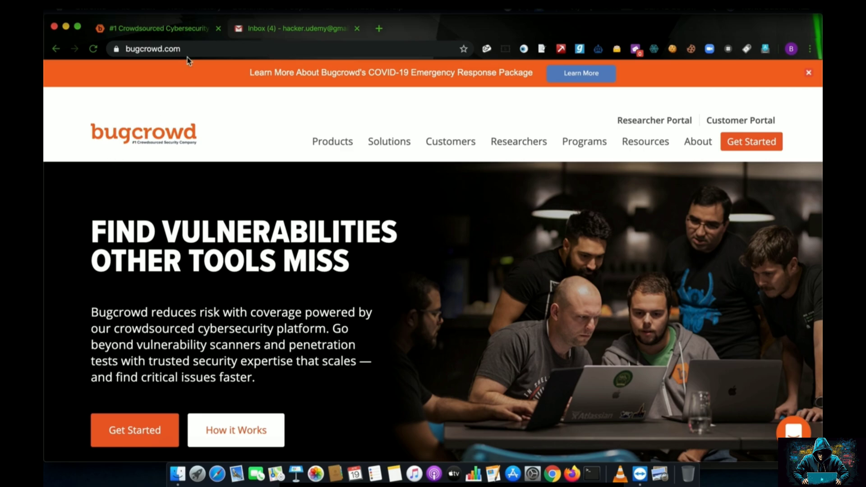
Go to the Bugcrowd researcher login page and start creating a new researcher account.
left_click(125, 48)
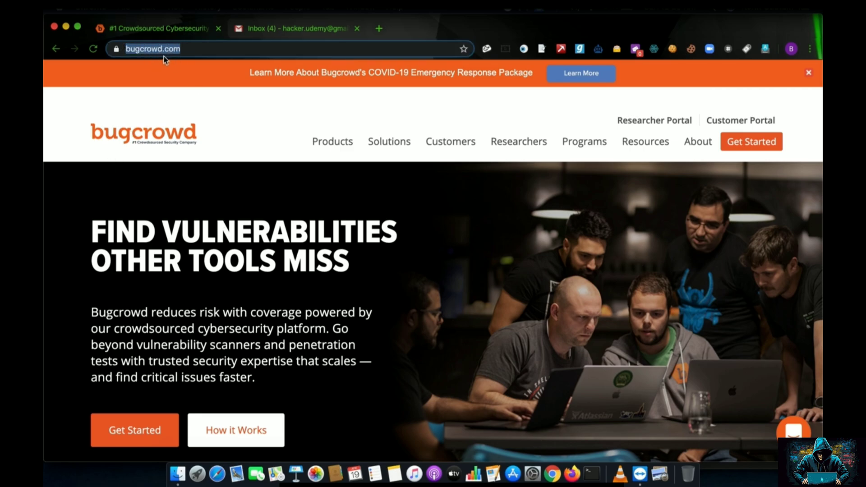
left_click(589, 114)
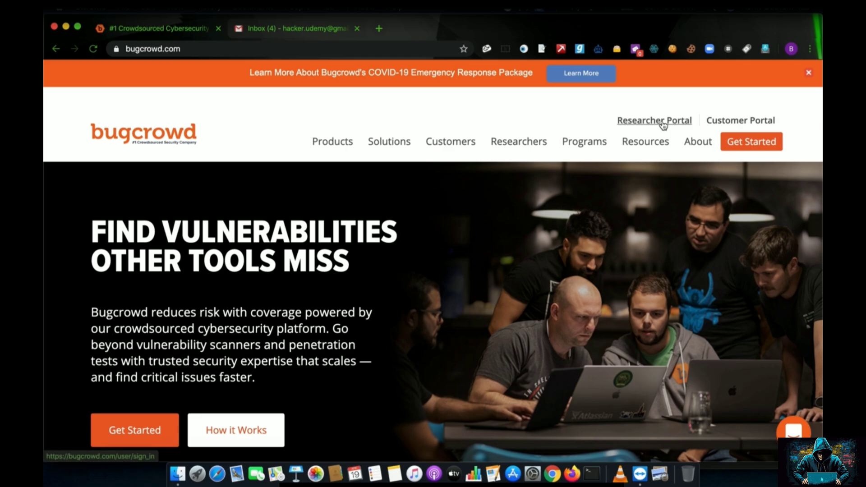
left_click(663, 122)
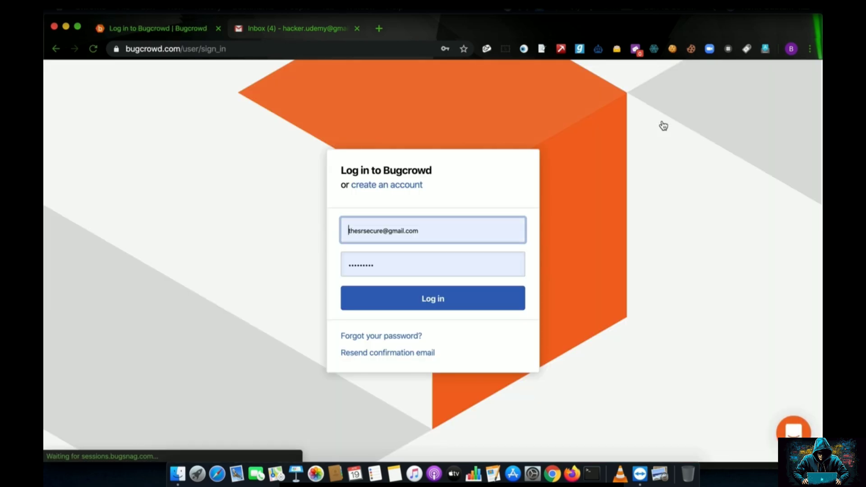
left_click(370, 185)
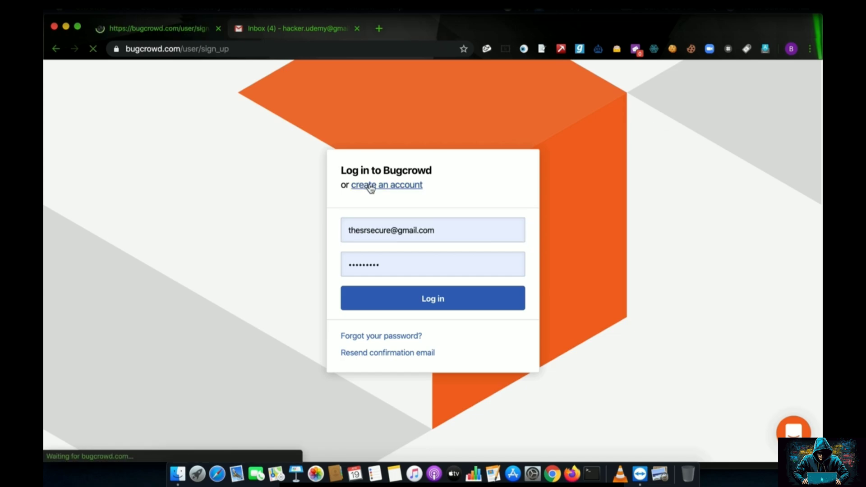
Enter the new username, email address, and the account password twice.
left_click(402, 140)
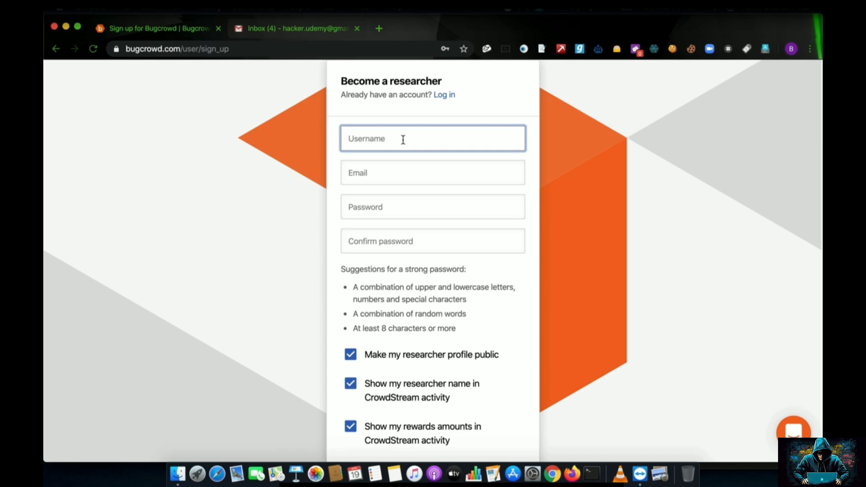
type("babyhacker")
key("Tab")
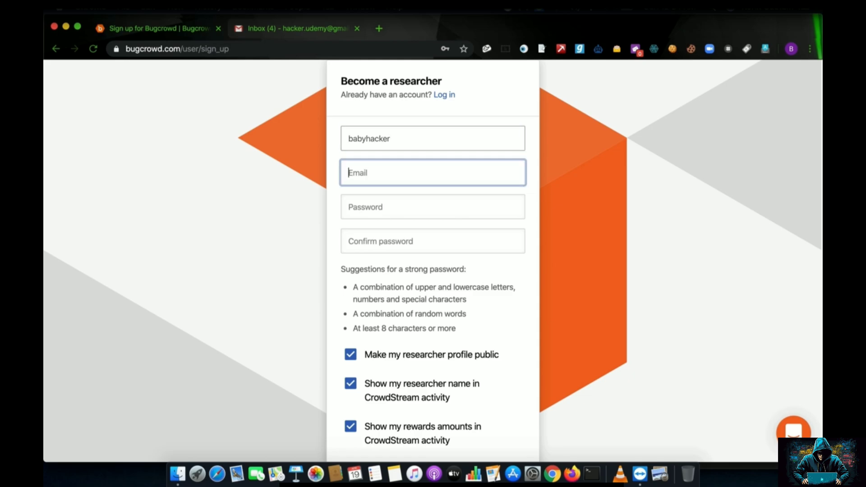
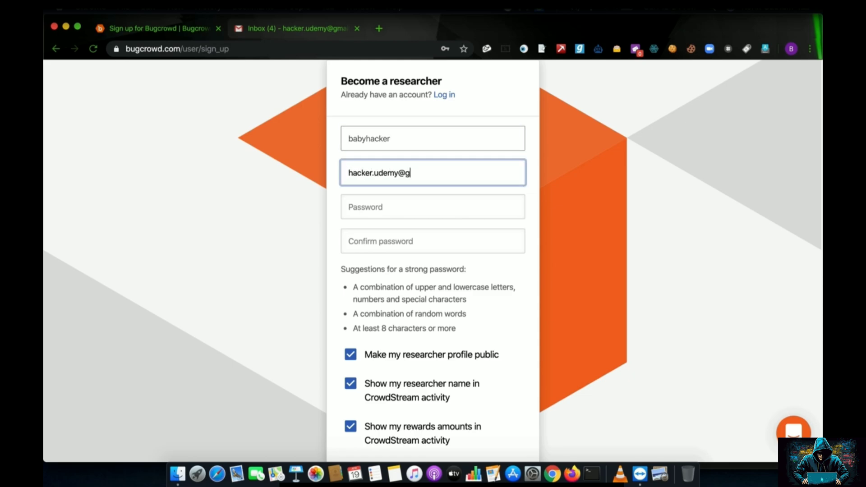
key("Tab")
type("*****")
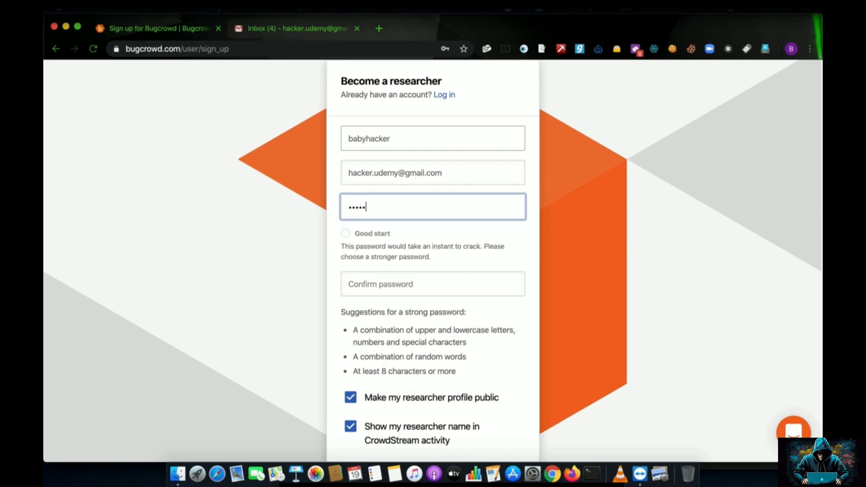
type("******")
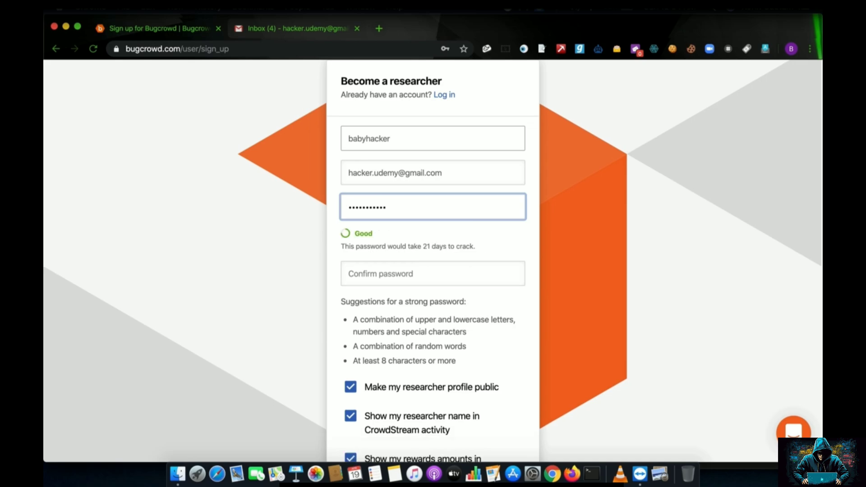
key("Tab")
type("***********")
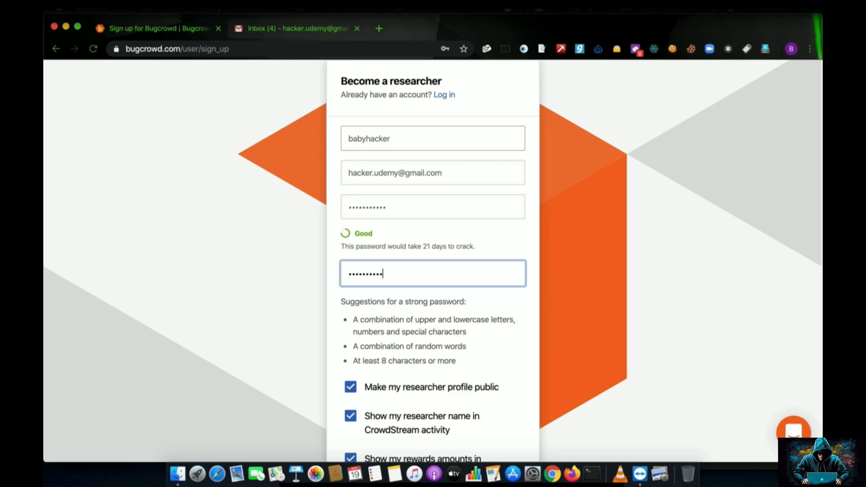
Agree to the terms and disclosure rules and submit the sign-up form.
scroll(404, 188, "down", 5)
left_click(350, 378)
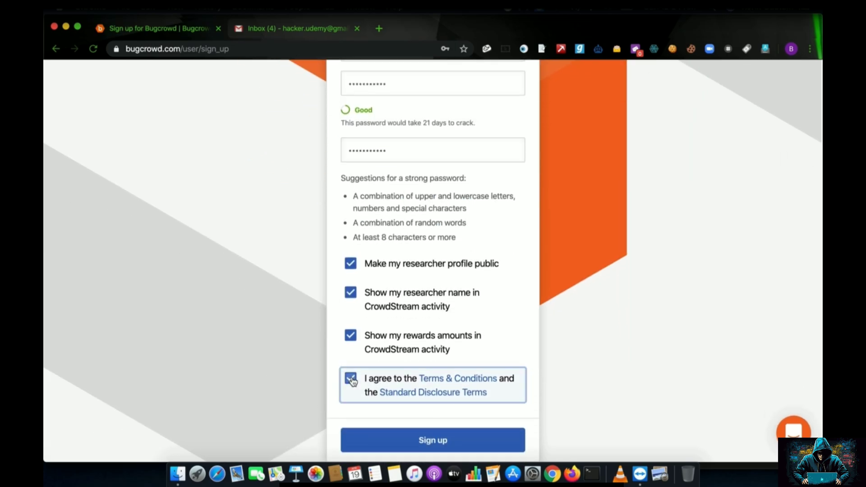
left_click(378, 439)
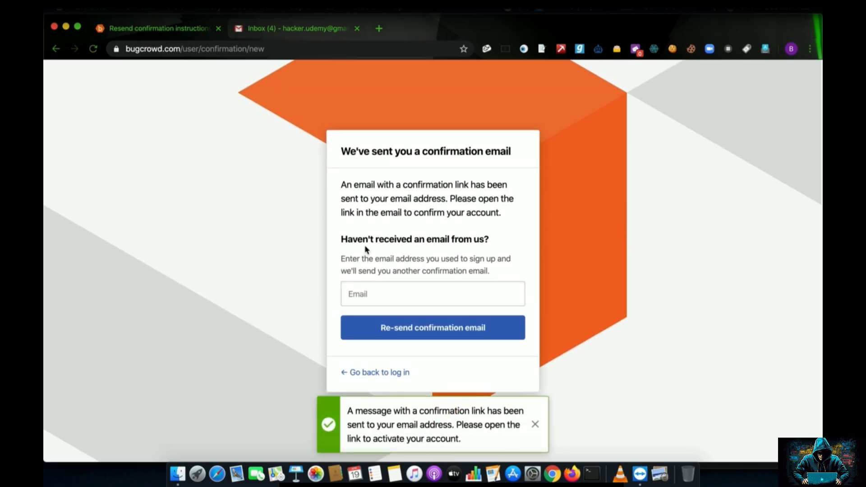
Open the 'Confirmation instructions' email in Gmail and confirm the Bugcrowd account.
left_click(285, 27)
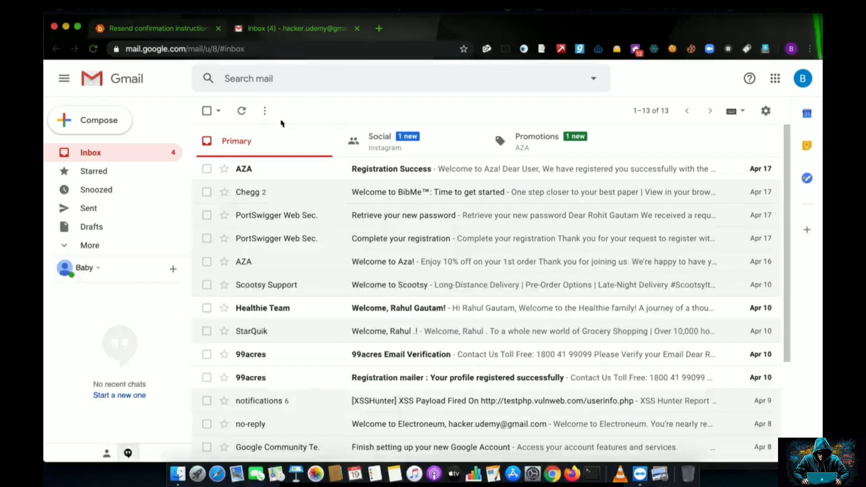
left_click(241, 113)
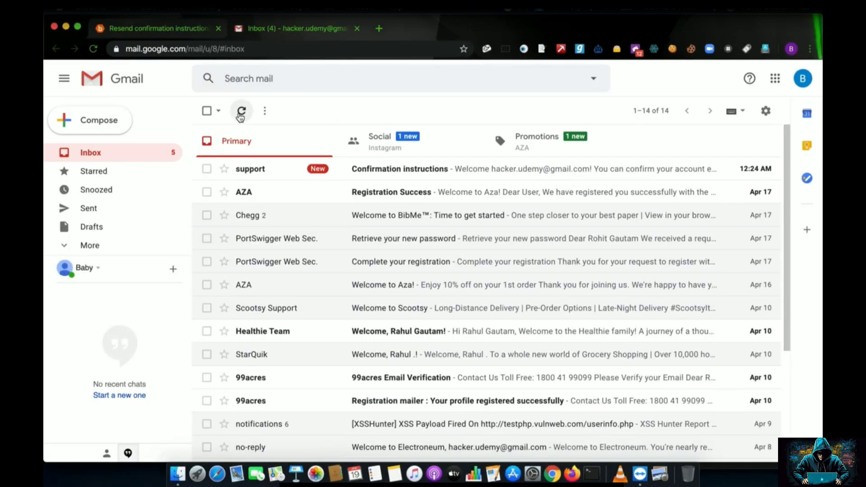
left_click(371, 169)
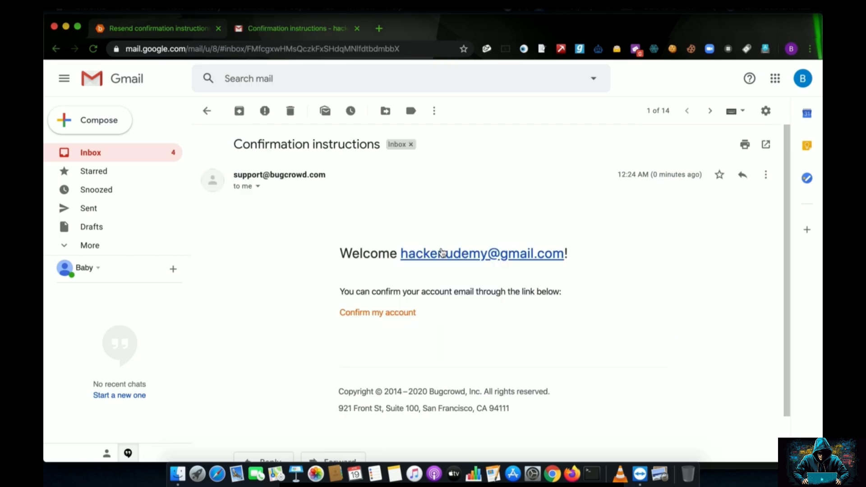
left_click(401, 313)
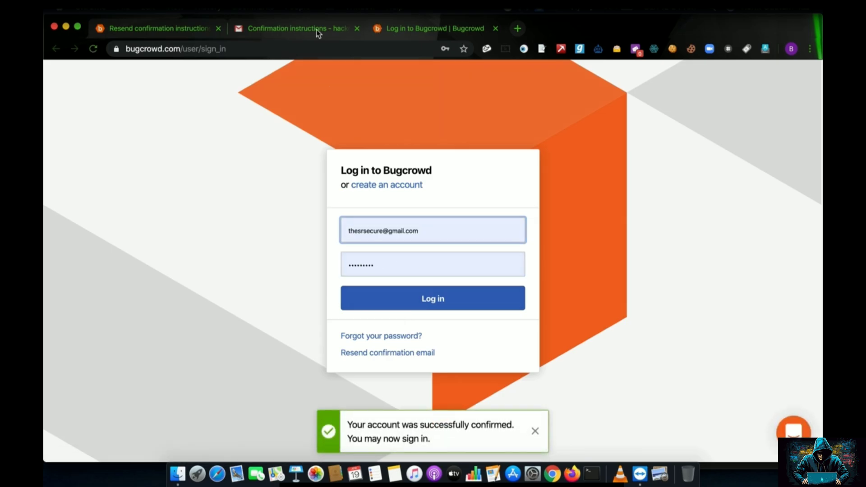
Close the extra login tab and return to the Bugcrowd login page.
left_click(496, 29)
left_click(177, 32)
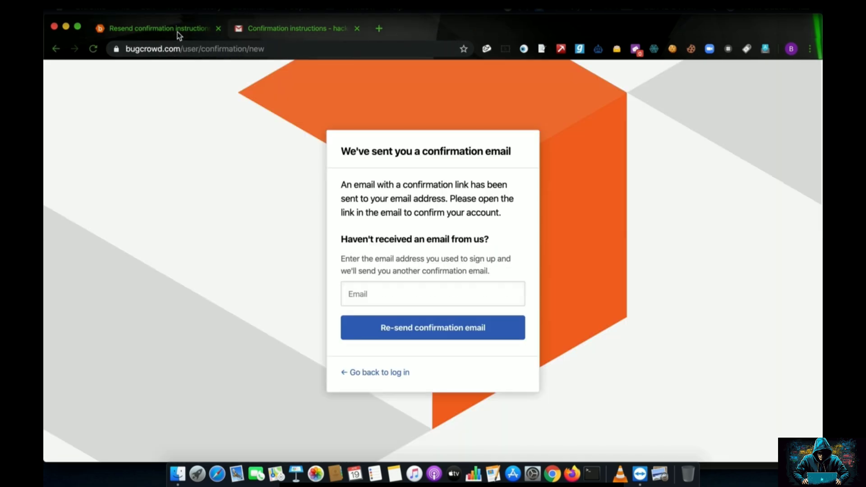
left_click(345, 372)
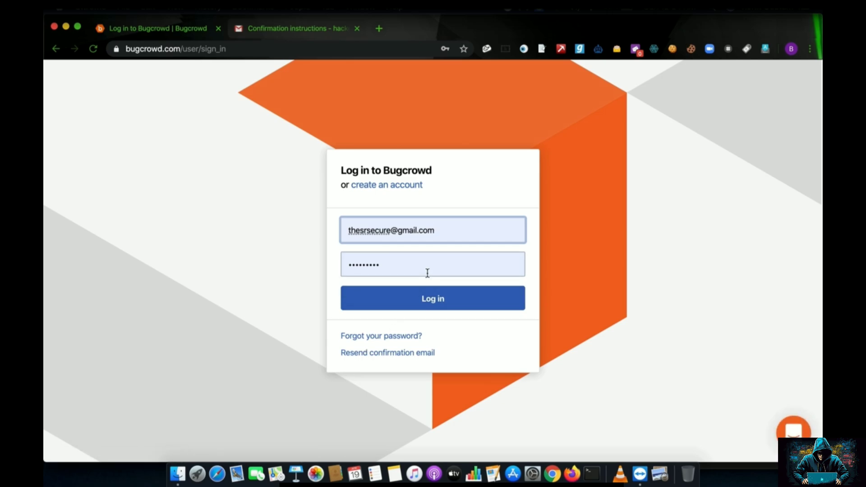
Log in with the new account's email and password instead of the autofilled ones.
key("super+a")
type("baby")
key("super+a")
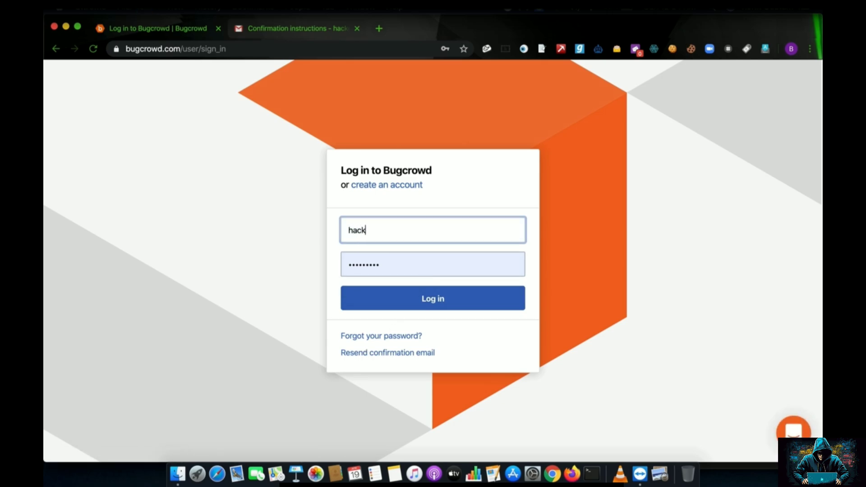
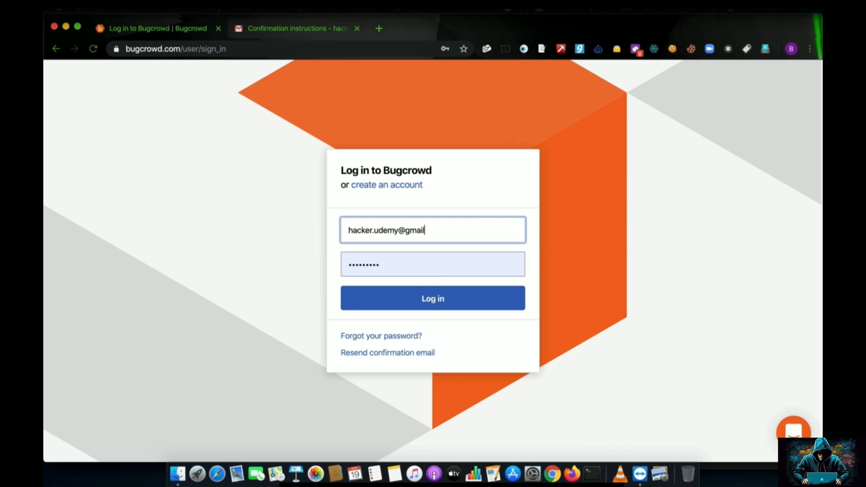
key("Tab")
type("••••••••••••")
left_click(434, 303)
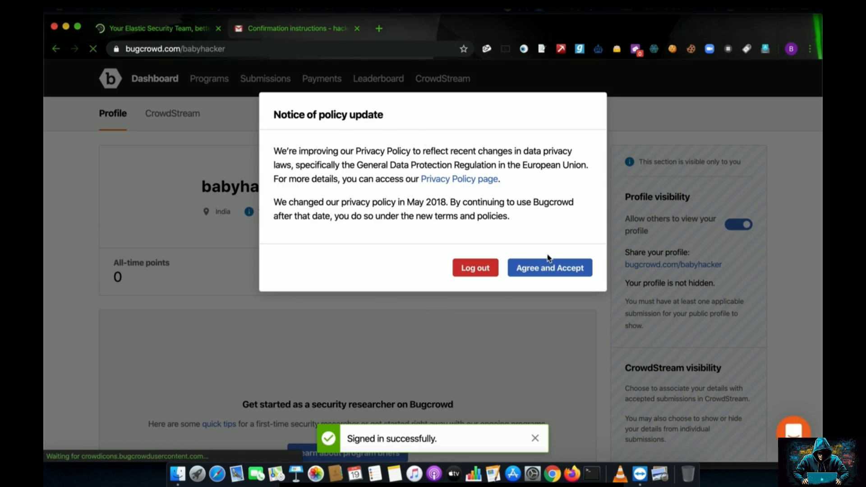
Accept the updated privacy policy, dismiss the chat popup and browse the 161 programs.
left_click(541, 269)
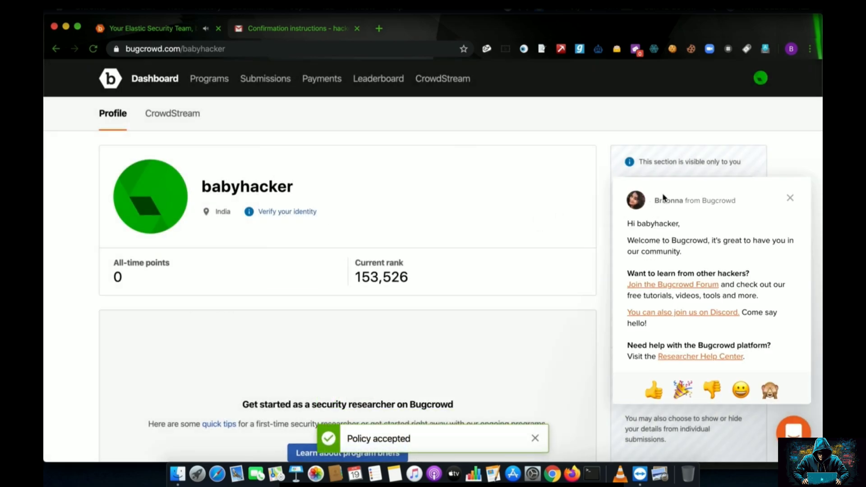
left_click(786, 202)
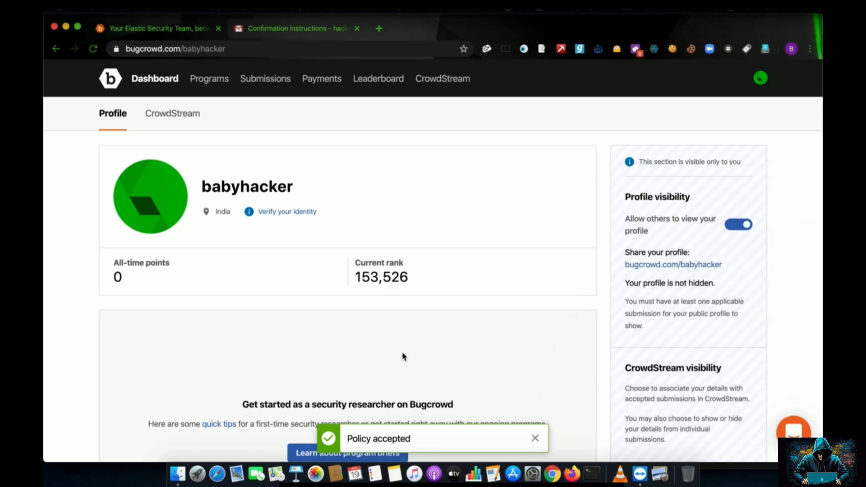
scroll(402, 351, "down", 1)
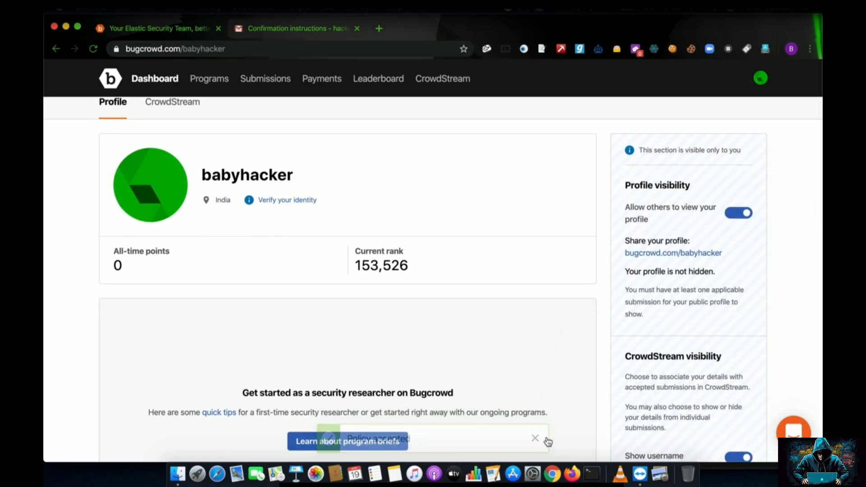
mouse_move(328, 281)
mouse_move(72, 206)
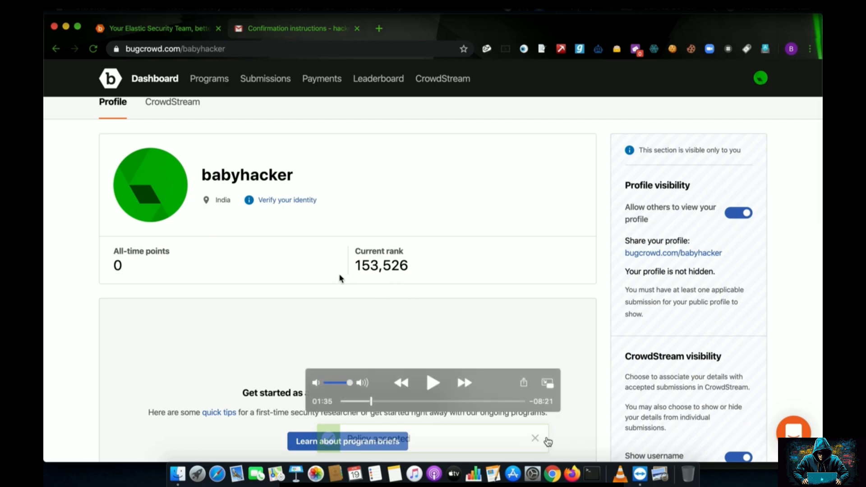
key("space")
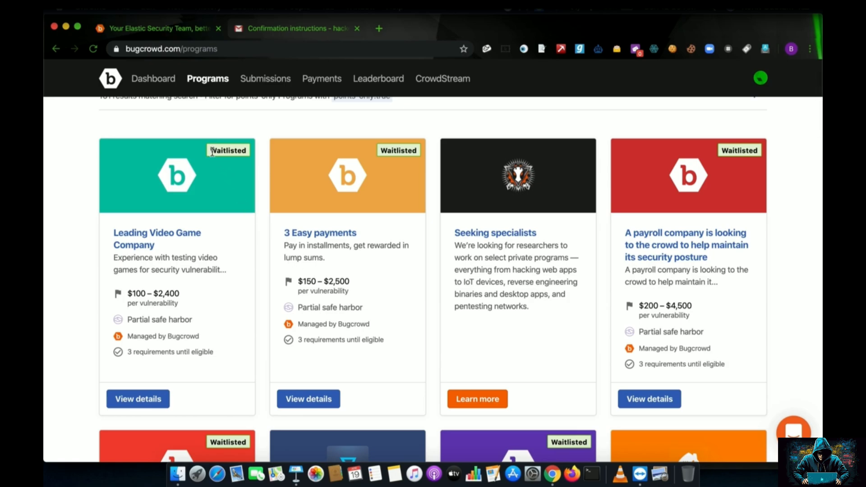
Scroll past the Waitlisted programs and open the TransferWise program page.
left_click_drag(212, 152, 241, 149)
mouse_move(177, 302)
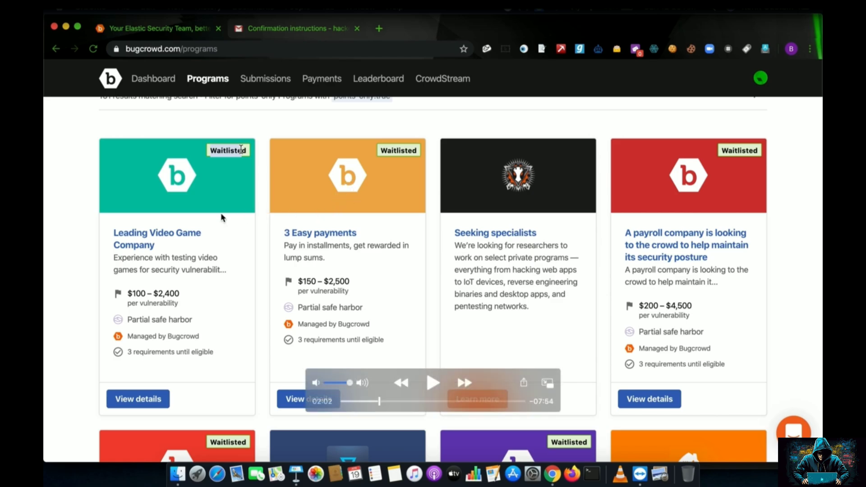
key("space")
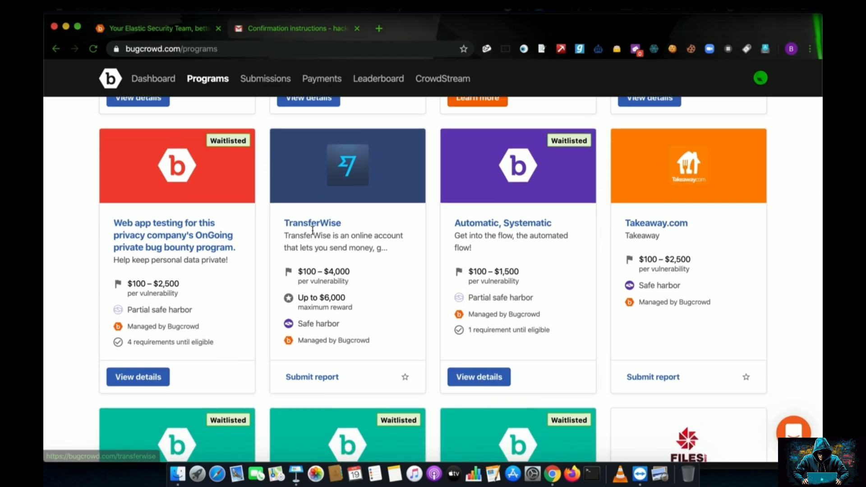
key("space")
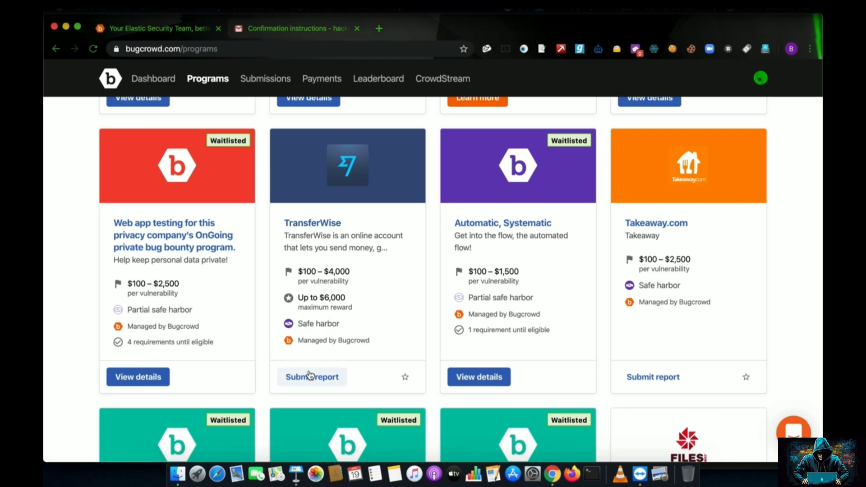
left_click(331, 225)
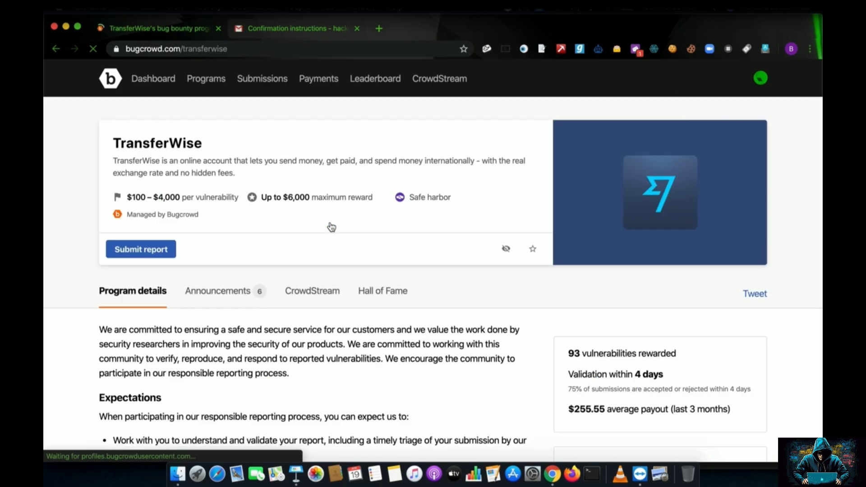
left_click_drag(113, 143, 205, 146)
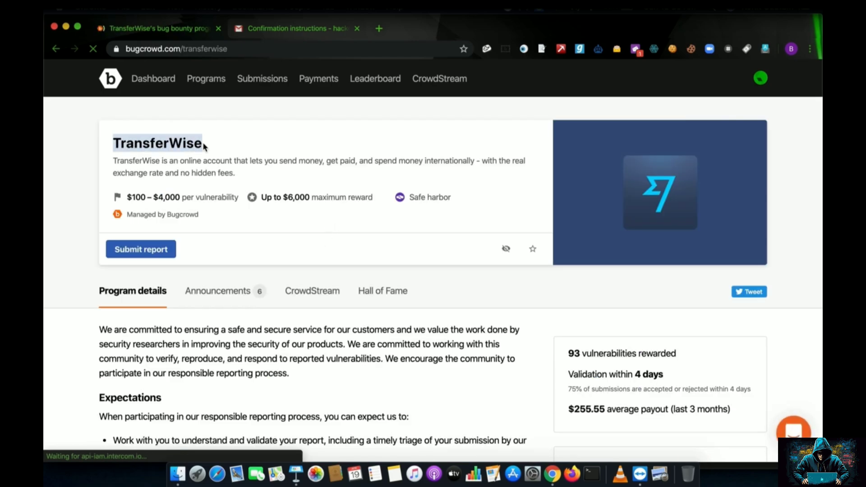
left_click_drag(126, 197, 211, 198)
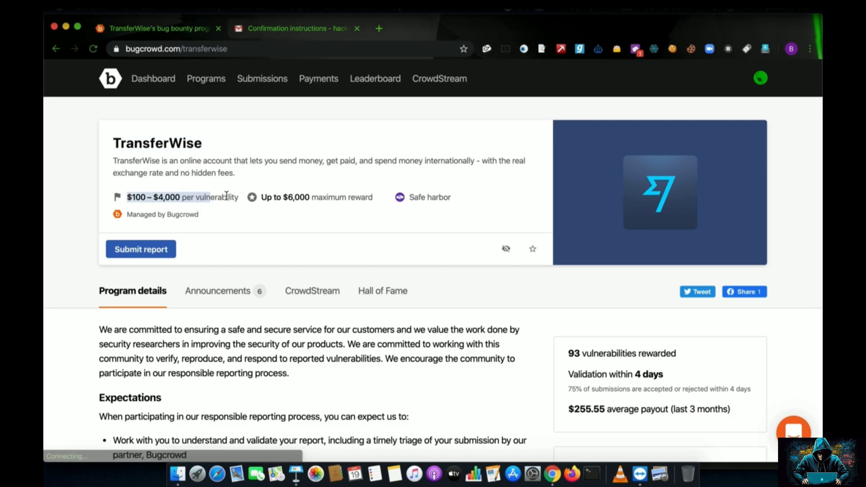
left_click_drag(261, 197, 336, 197)
mouse_move(399, 200)
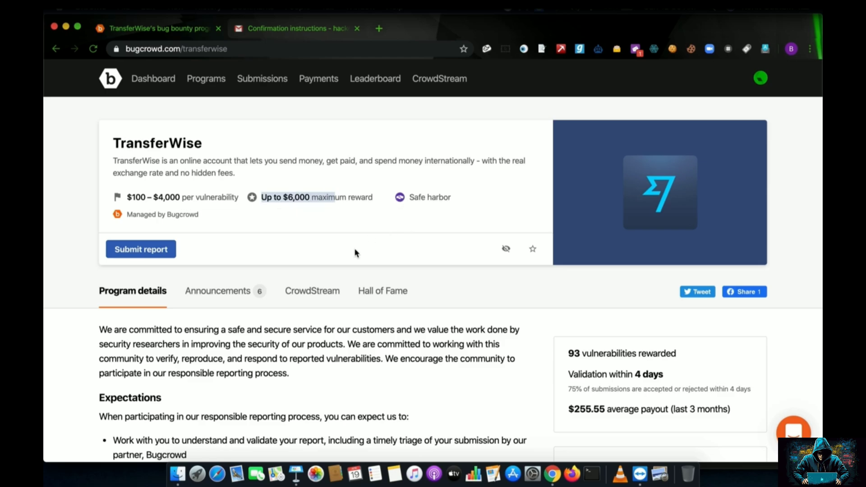
scroll(355, 251, "down", 2)
scroll(356, 253, "down", 2)
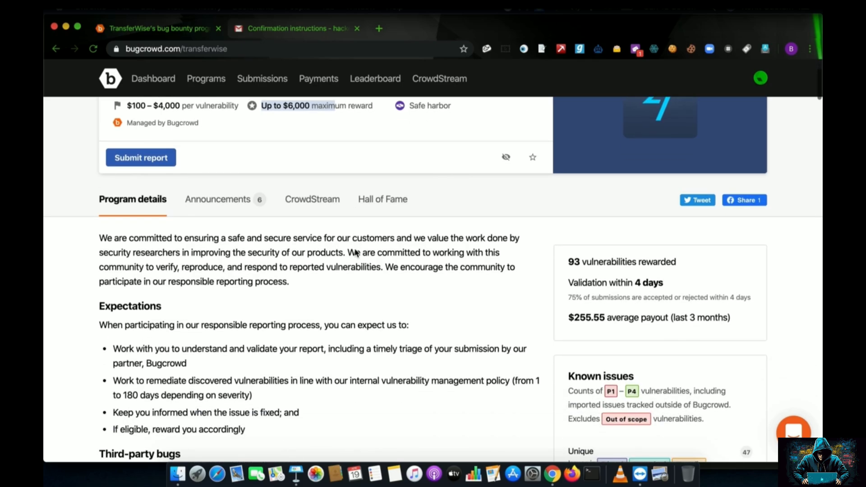
scroll(356, 253, "down", 3)
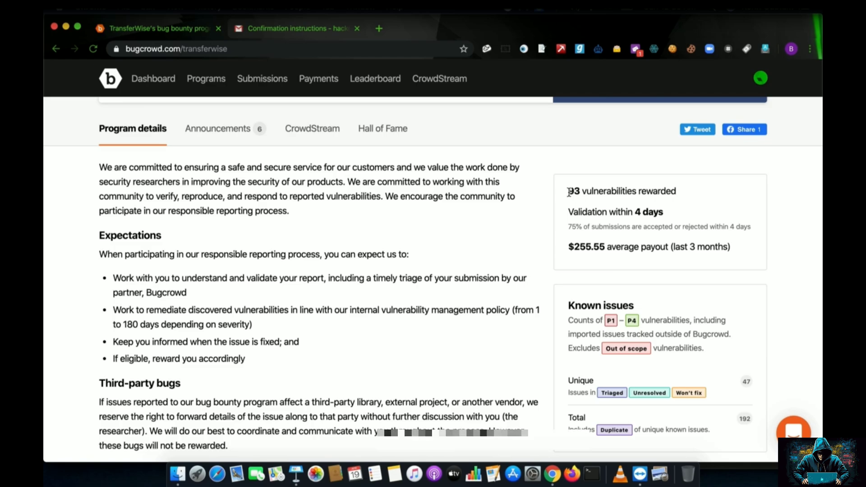
left_click_drag(569, 192, 667, 191)
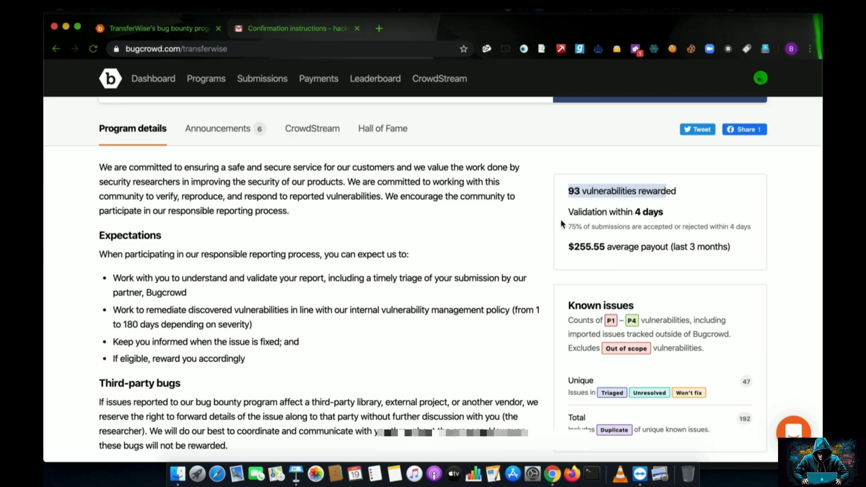
left_click_drag(571, 211, 663, 211)
left_click_drag(569, 246, 605, 247)
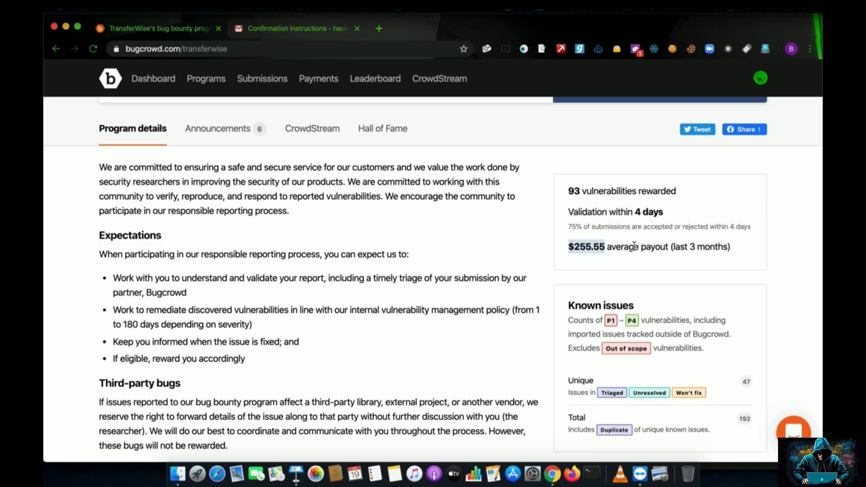
left_click_drag(634, 246, 723, 247)
scroll(659, 271, "down", 3)
left_click(757, 263)
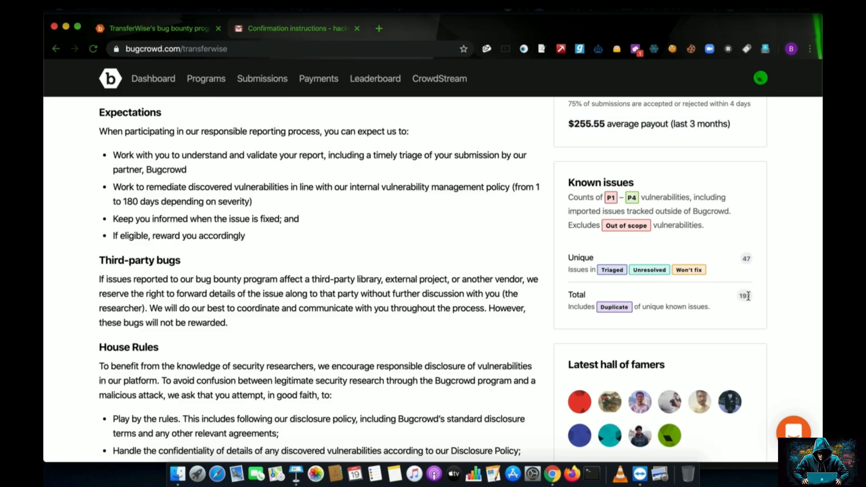
scroll(762, 300, "down", 4)
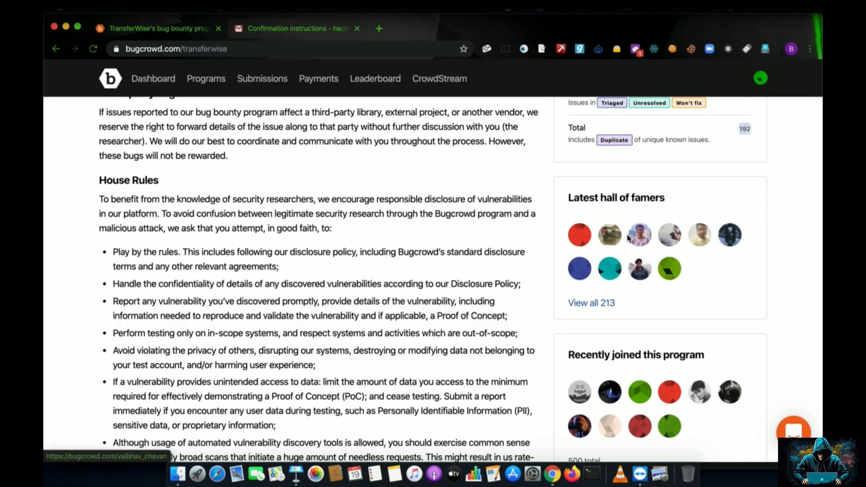
scroll(669, 307, "down", 3)
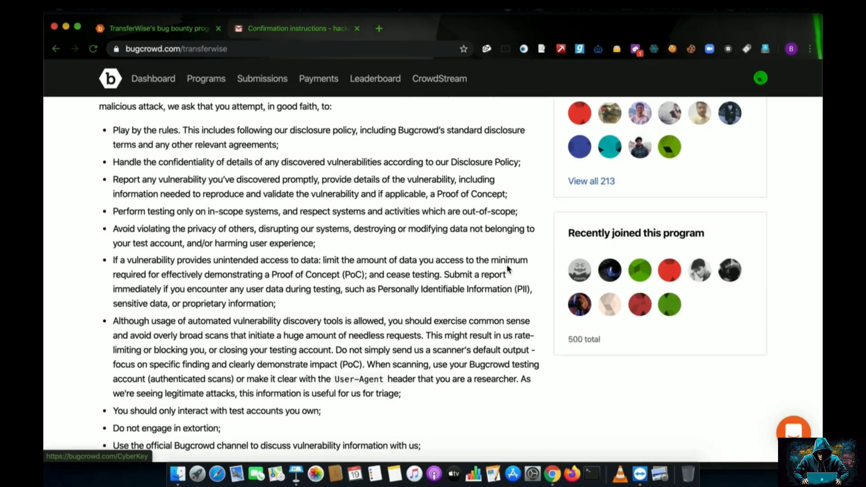
scroll(420, 255, "up", 15)
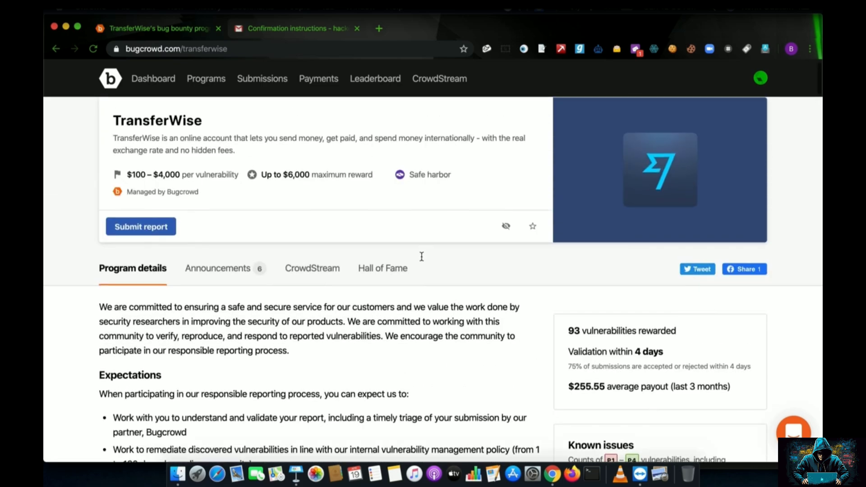
scroll(421, 256, "down", 3)
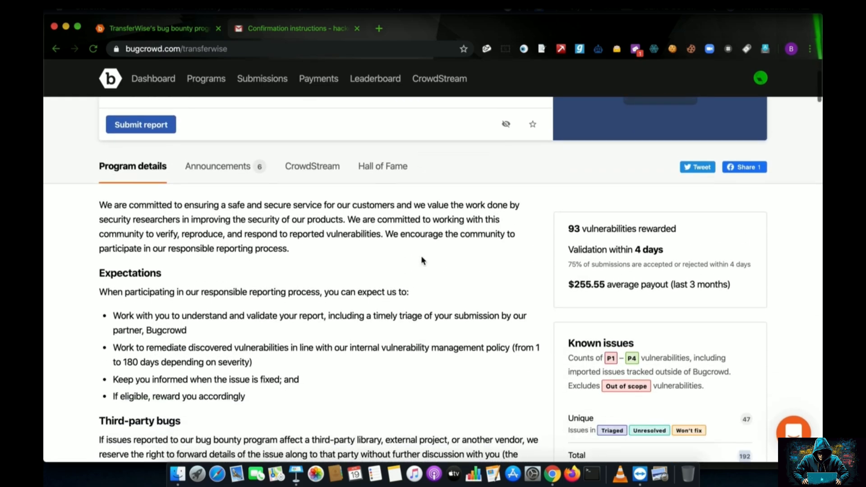
left_click(202, 171)
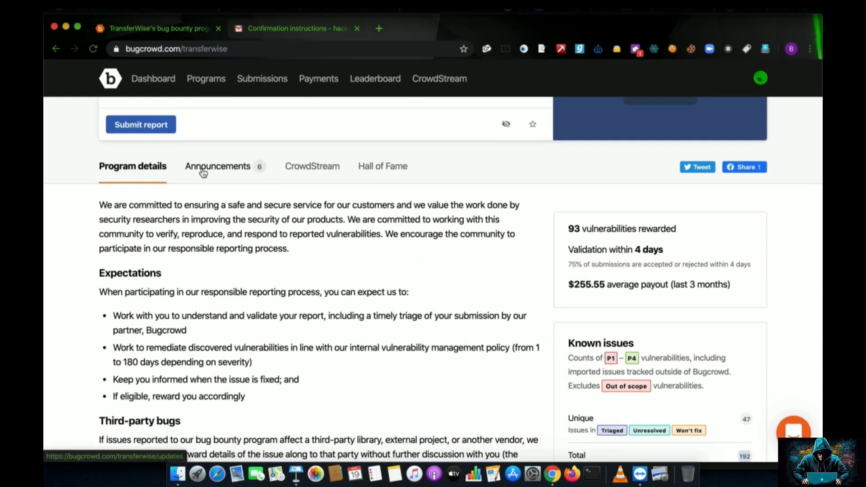
View the TransferWise program's CrowdStream activity feed.
scroll(311, 180, "down", 3)
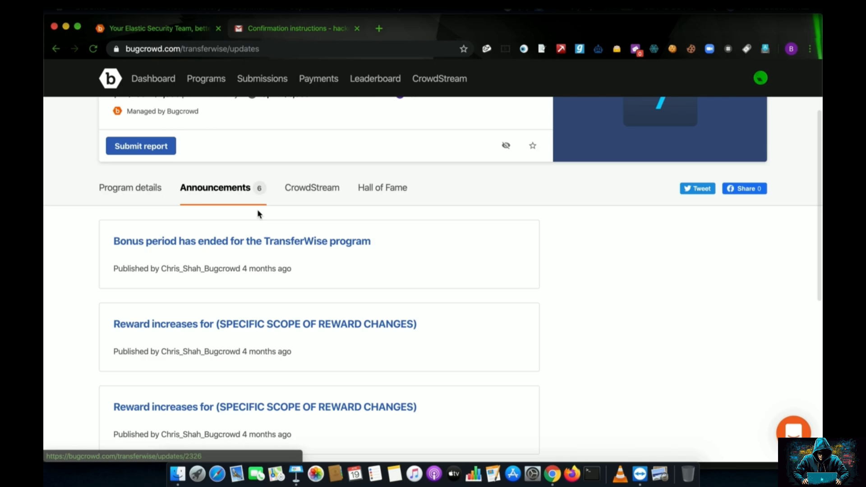
left_click(319, 196)
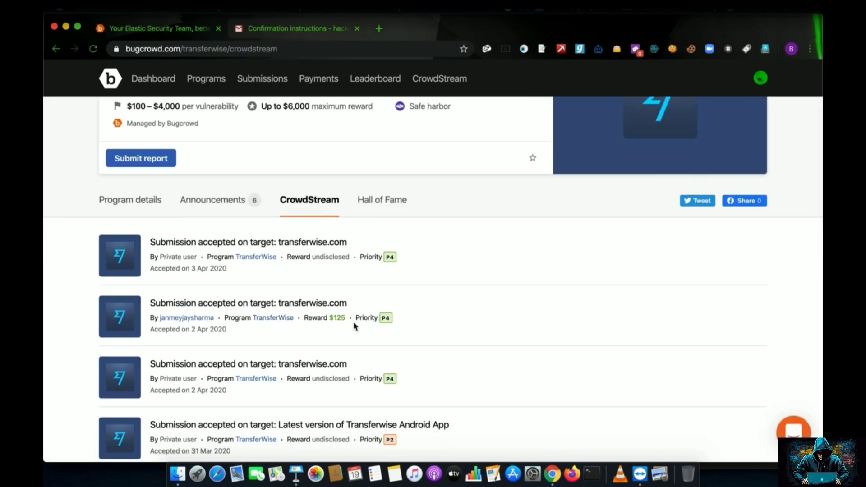
scroll(354, 323, "down", 2)
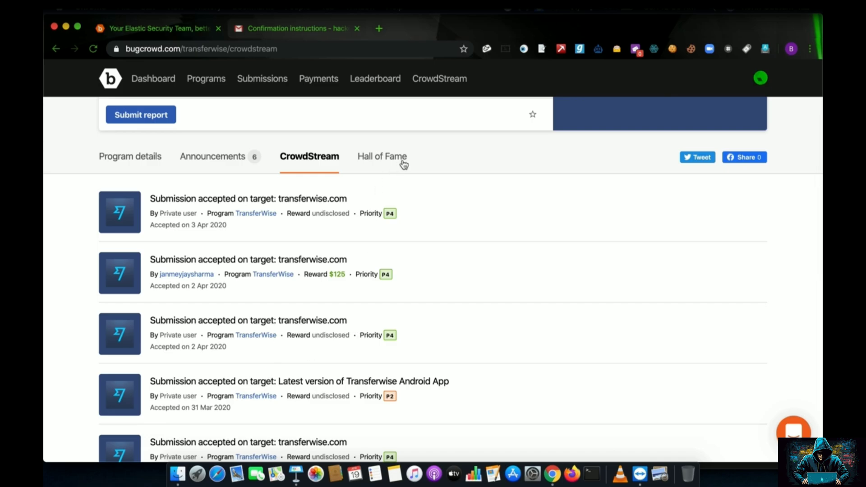
Review the Hall of Fame researcher rankings, led by 67 points.
left_click(397, 156)
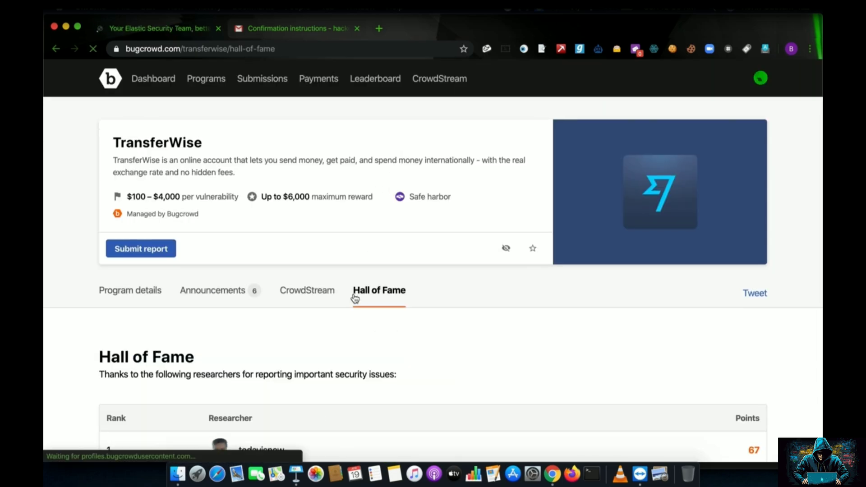
scroll(353, 296, "down", 5)
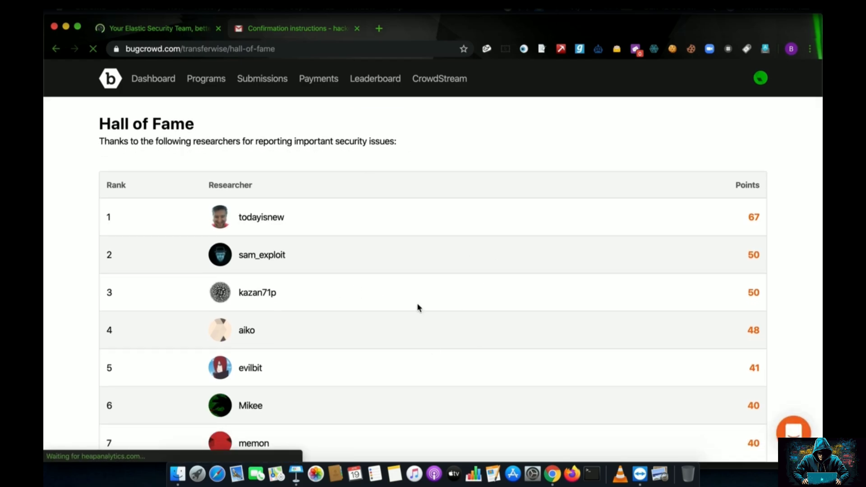
scroll(418, 308, "up", 4)
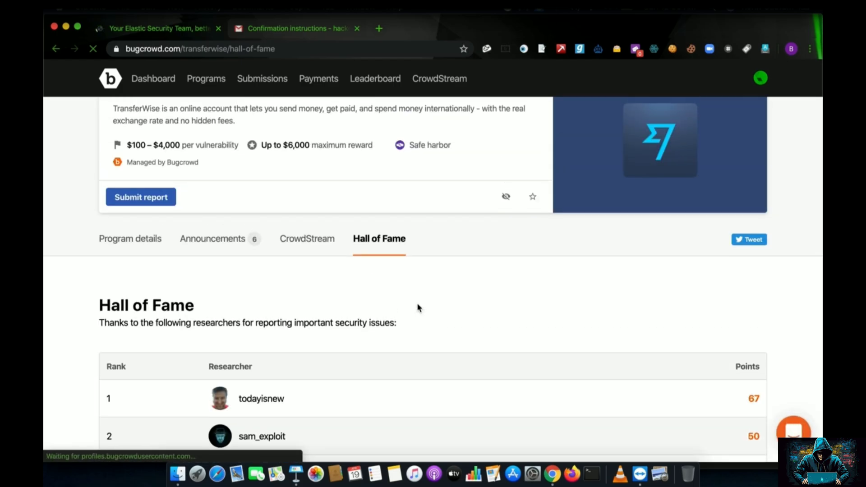
left_click(147, 241)
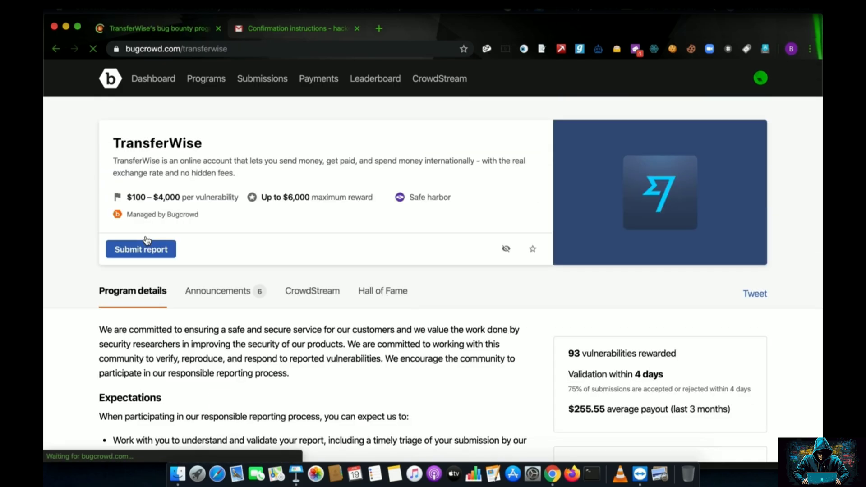
Scroll down the program details to the Reward Range table.
scroll(128, 217, "down", 3)
scroll(129, 218, "down", 5)
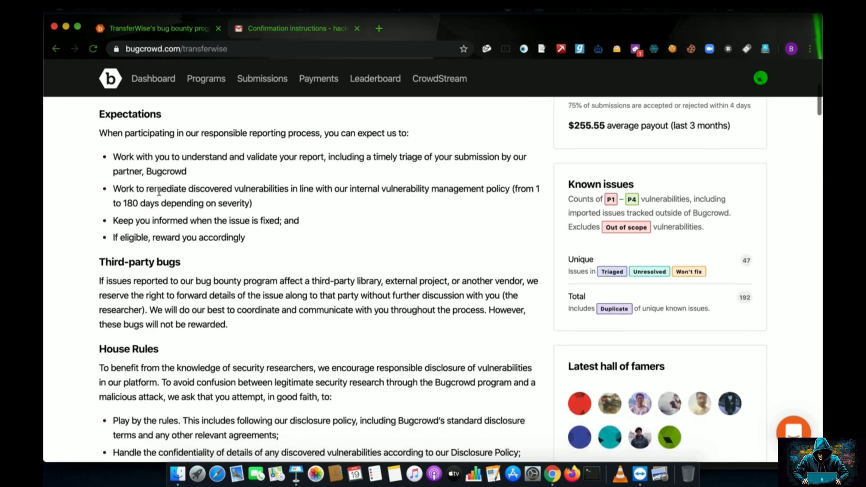
scroll(159, 192, "down", 10)
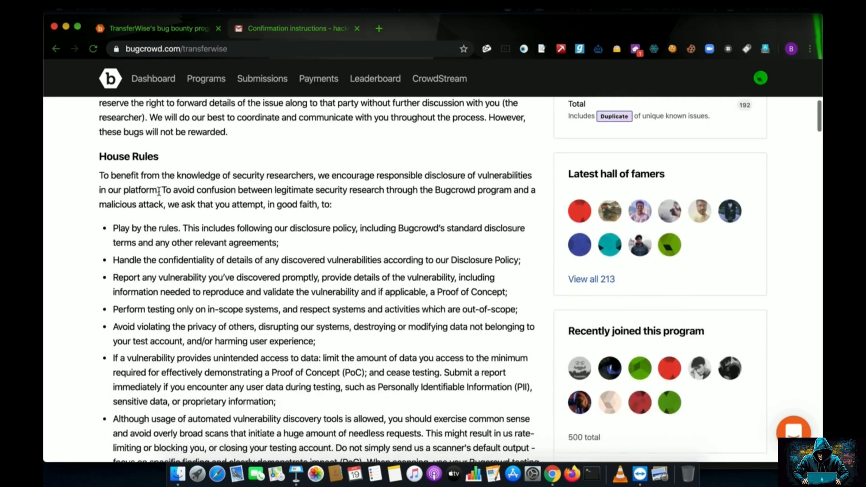
scroll(158, 192, "down", 13)
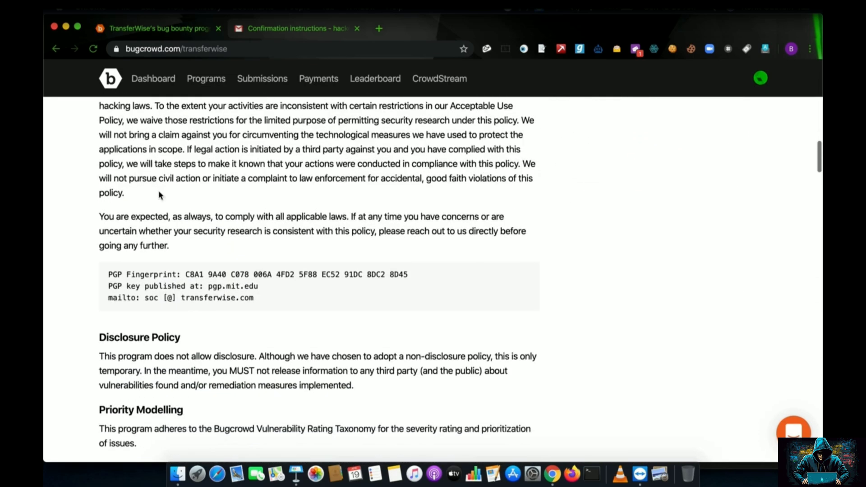
scroll(159, 193, "down", 7)
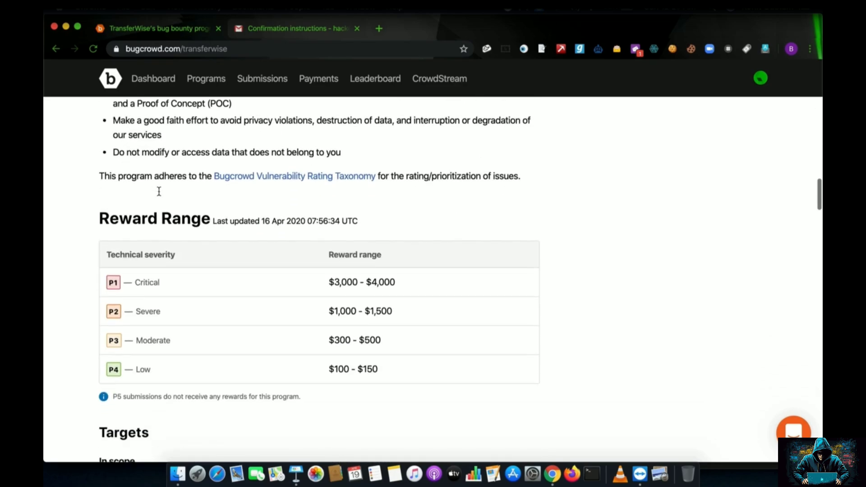
left_click_drag(103, 149, 377, 154)
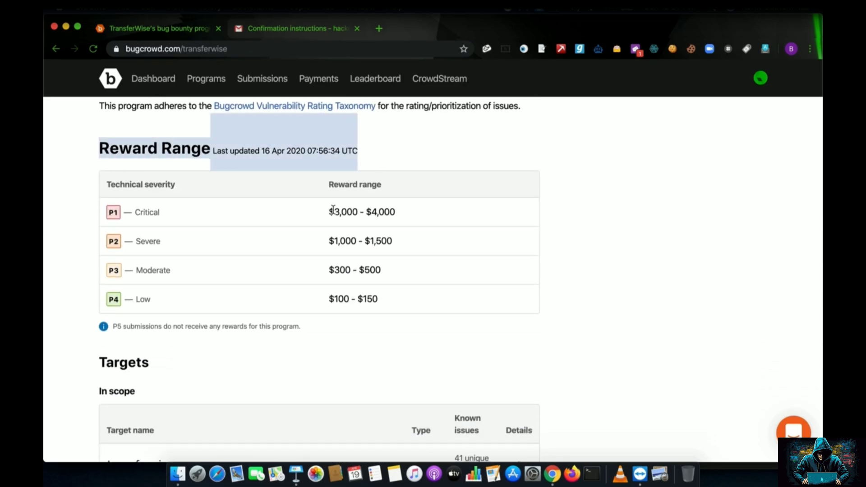
left_click(170, 220)
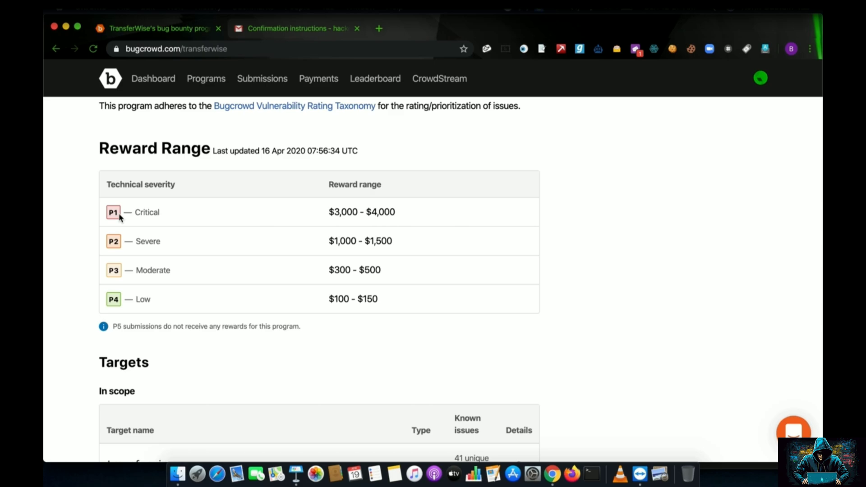
Read the P1 Critical through P4 reward tiers, with P4 at $100–$150.
left_click_drag(135, 212, 146, 212)
left_click_drag(133, 241, 154, 241)
left_click(137, 271)
left_click_drag(132, 301, 150, 300)
scroll(149, 297, "down", 5)
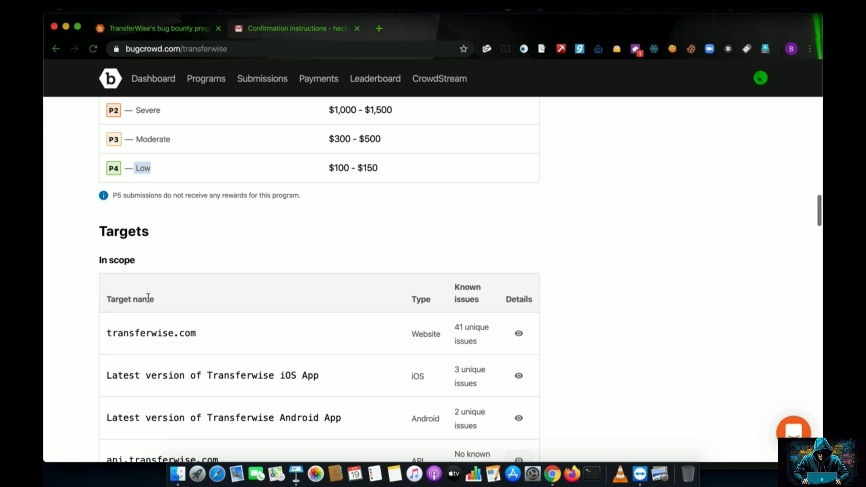
Open the 41 unique known issues for the transferwise.com target.
scroll(148, 298, "down", 4)
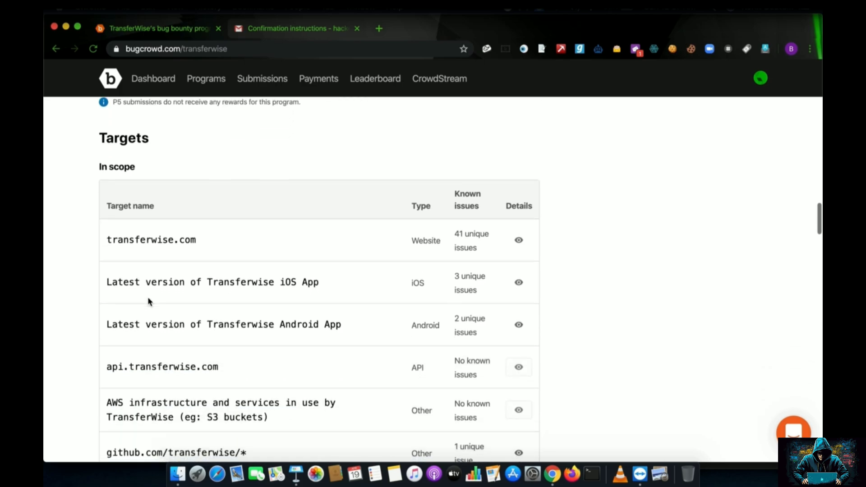
left_click_drag(107, 187, 211, 192)
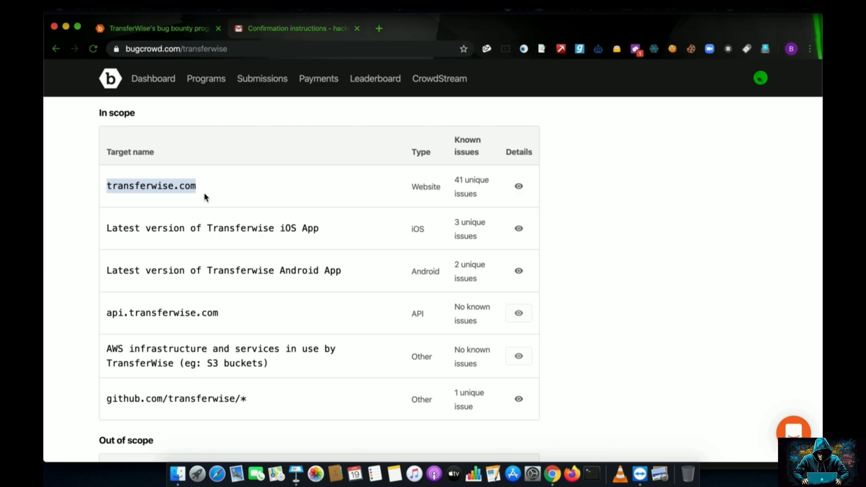
scroll(333, 201, "down", 1)
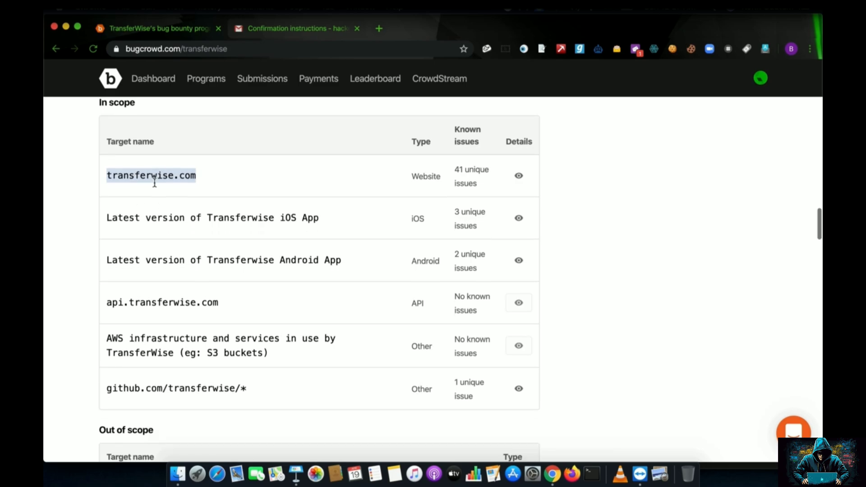
left_click_drag(412, 167, 495, 161)
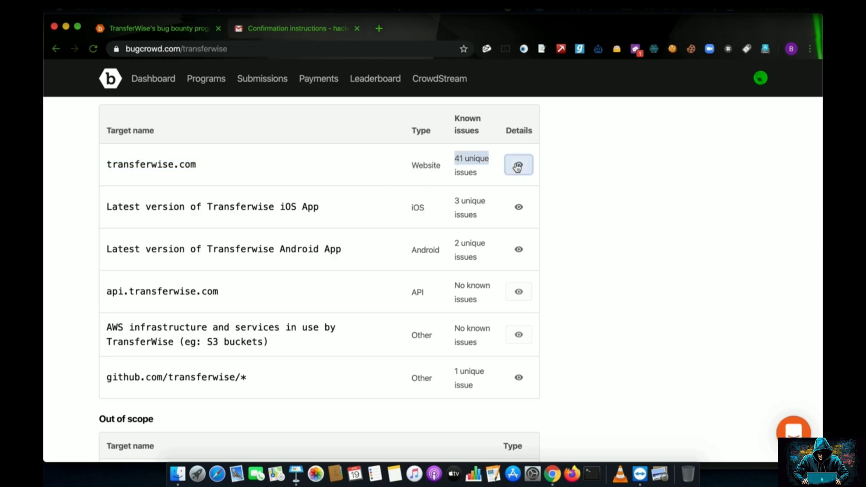
left_click(517, 167)
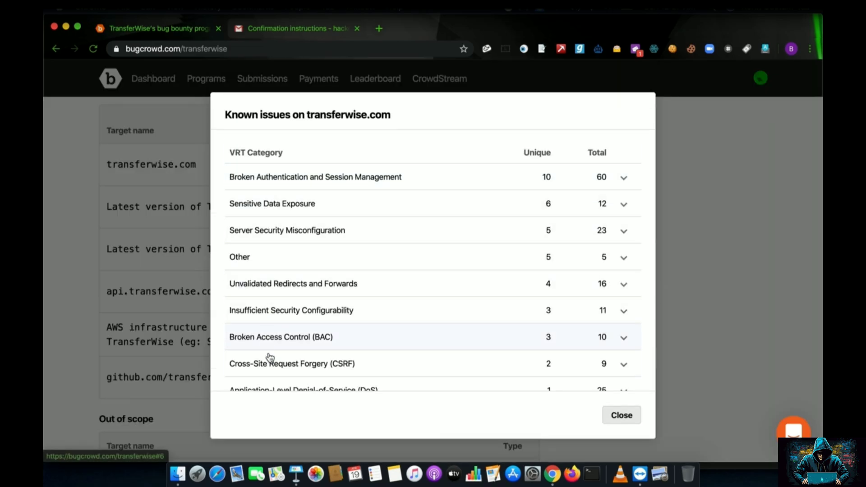
Scroll through the known-issues breakdown, led by Broken Authentication, then close it.
scroll(269, 334, "down", 4)
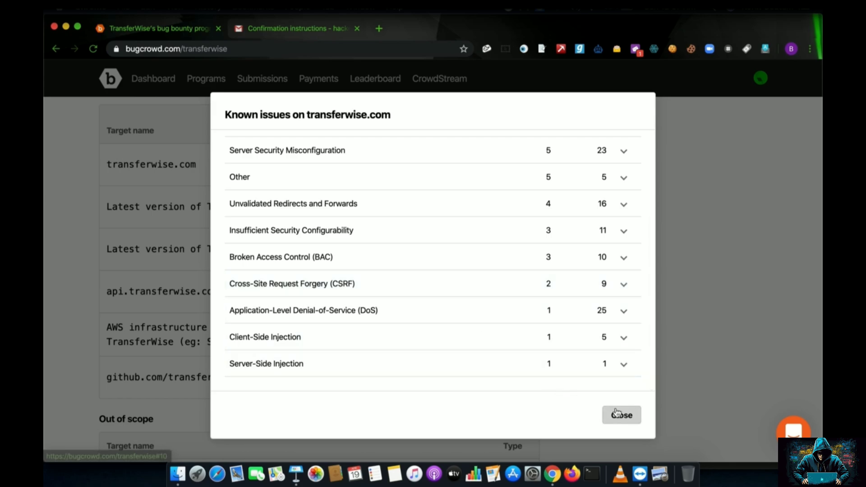
mouse_move(224, 271)
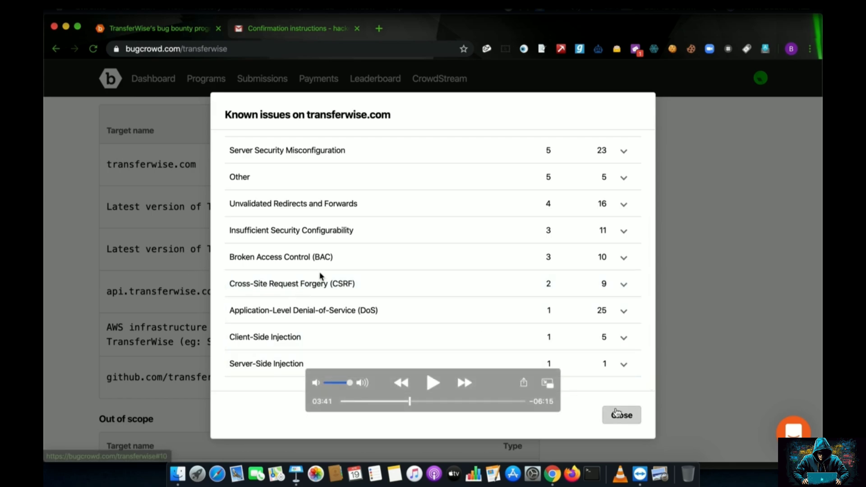
key("space")
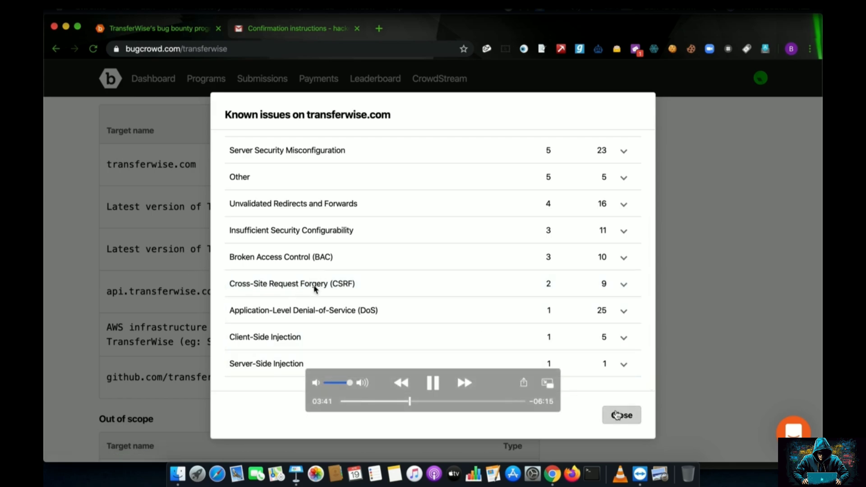
scroll(492, 348, "up", 5)
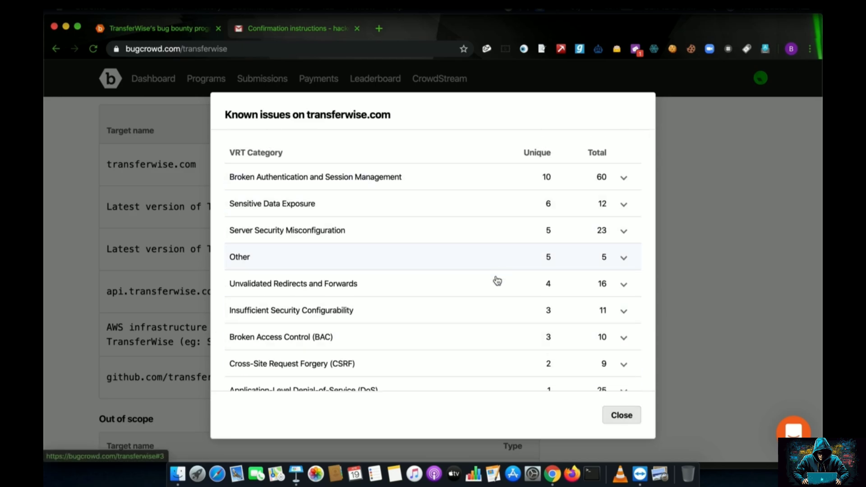
scroll(541, 361, "down", 3)
left_click(621, 415)
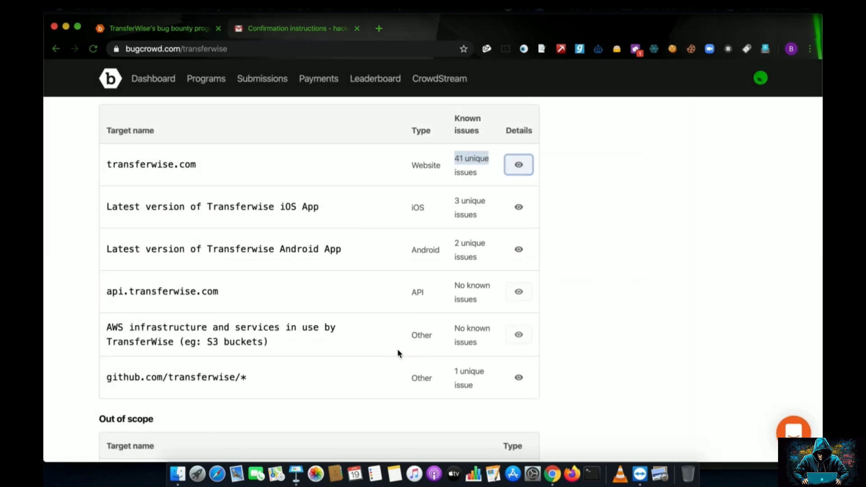
Pick out the iOS App, Android App and api.transferwise.com in-scope targets.
scroll(398, 354, "down", 2)
left_click_drag(284, 160, 319, 160)
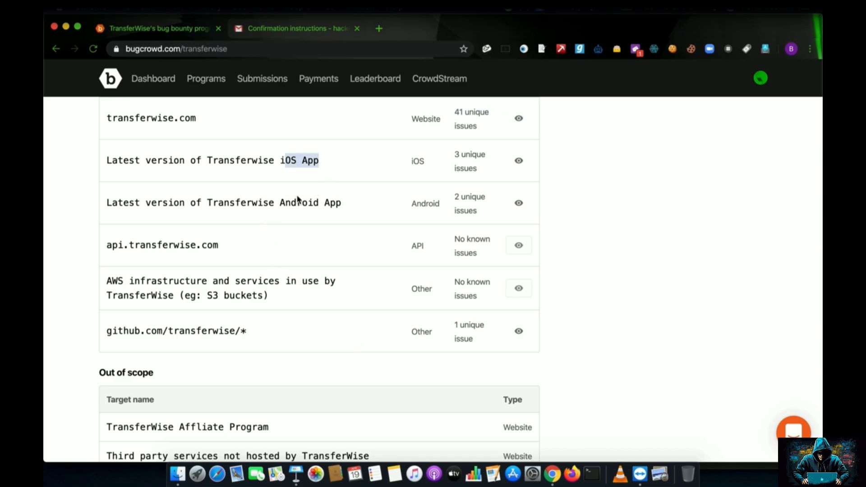
left_click_drag(296, 202, 343, 203)
left_click_drag(129, 244, 210, 243)
Read the out-of-scope bug types and the common non-bug findings like rate limiting.
scroll(207, 241, "down", 7)
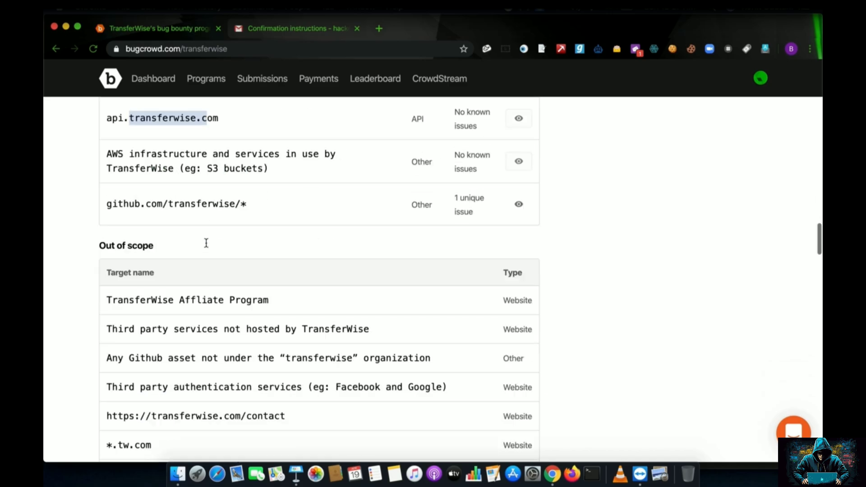
left_click_drag(97, 222, 161, 224)
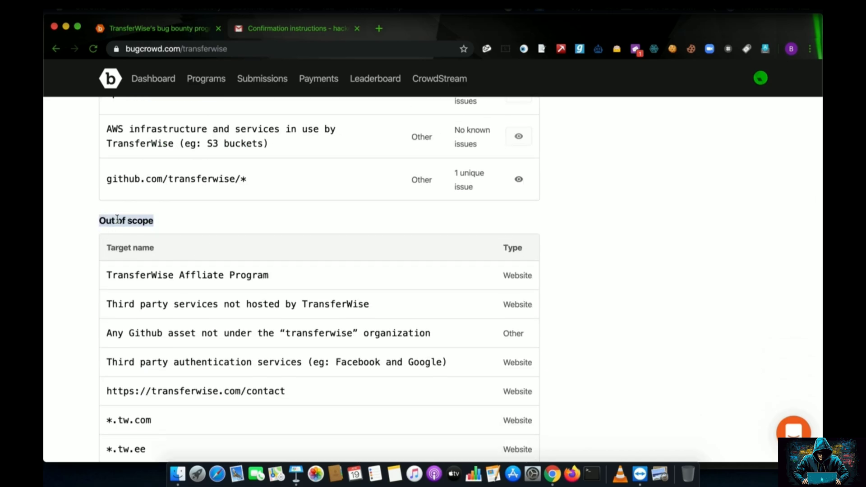
scroll(132, 222, "down", 3)
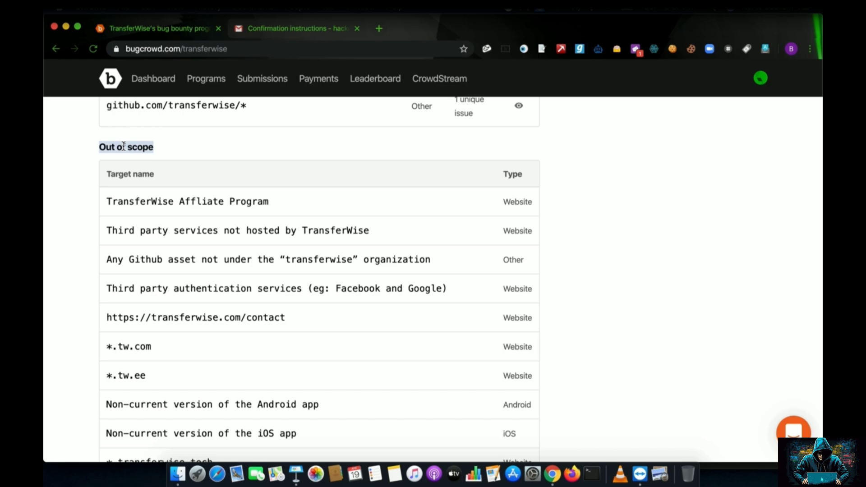
mouse_move(75, 422)
mouse_move(134, 368)
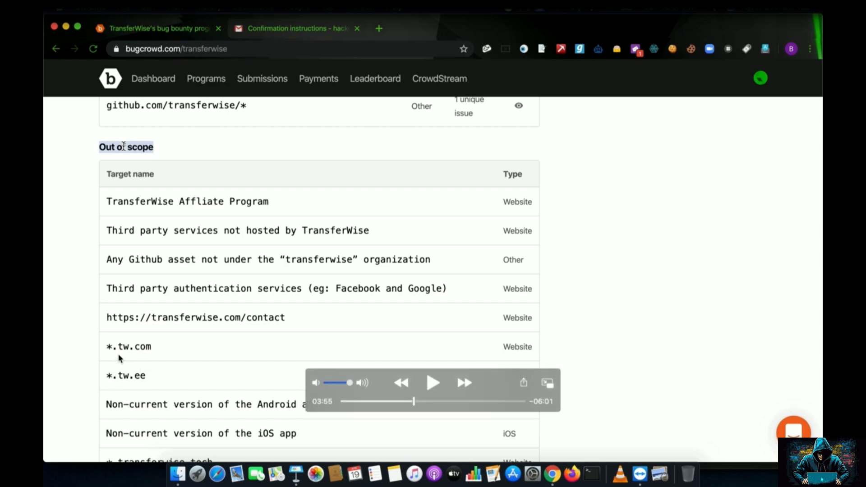
key("space")
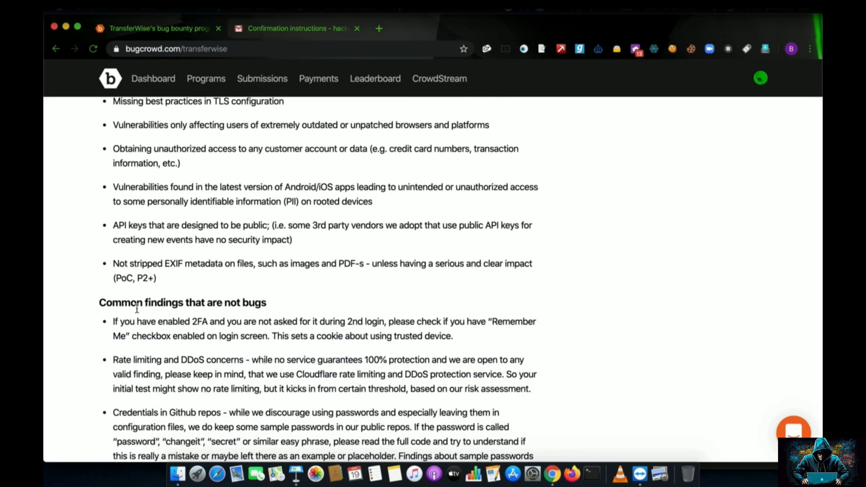
Review the TransferWise exclusions, program rules and disclosure policy, then return to the $100–$4,000 reward header.
scroll(137, 308, "down", 4)
scroll(136, 310, "up", 6)
scroll(138, 311, "up", 5)
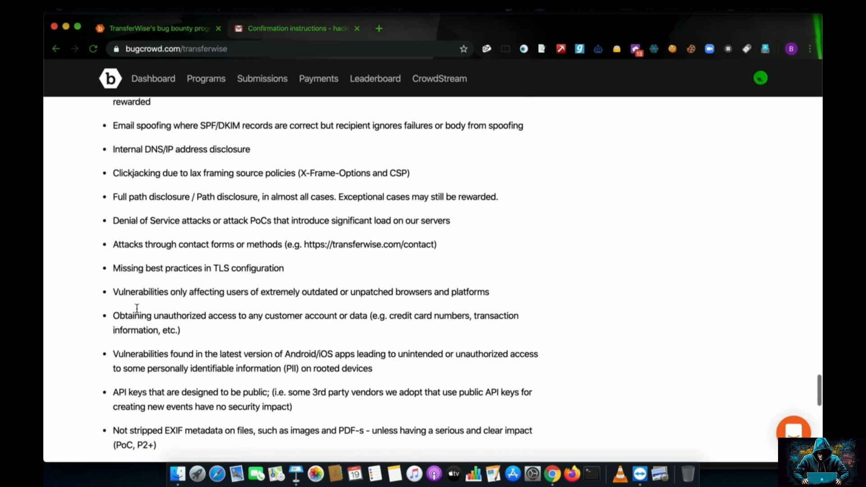
left_click_drag(99, 153, 176, 156)
scroll(187, 351, "down", 15)
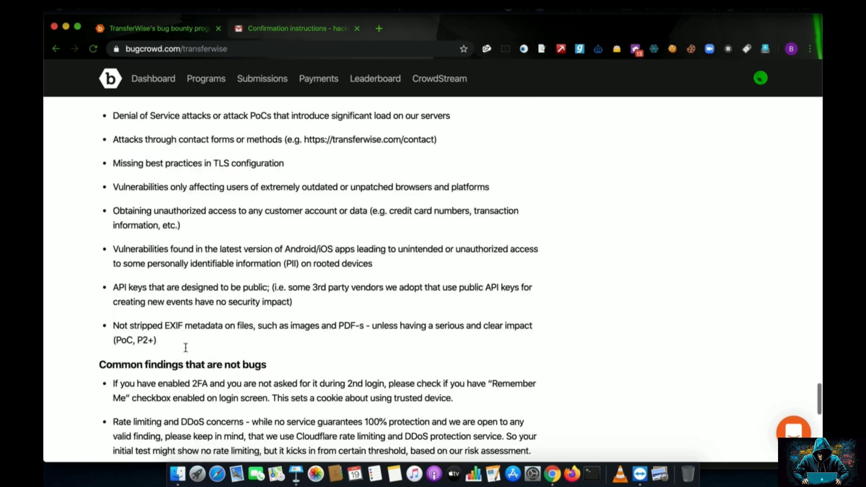
scroll(187, 351, "down", 3)
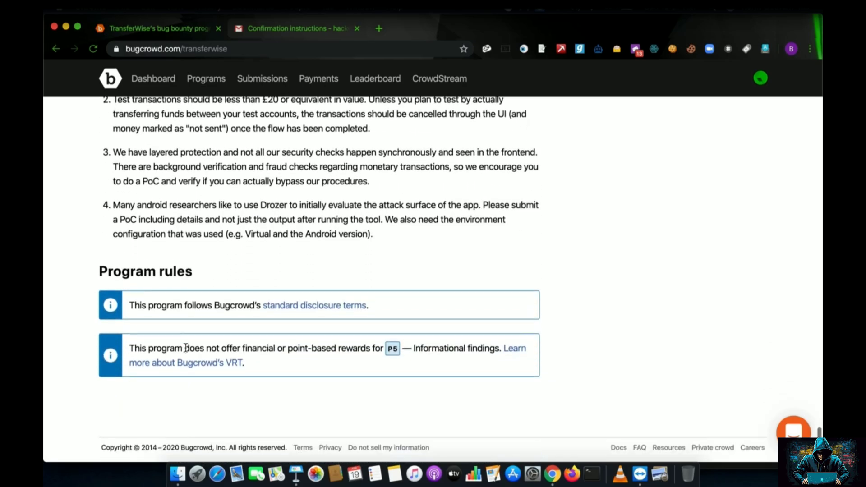
scroll(263, 273, "up", 18)
scroll(261, 273, "up", 20)
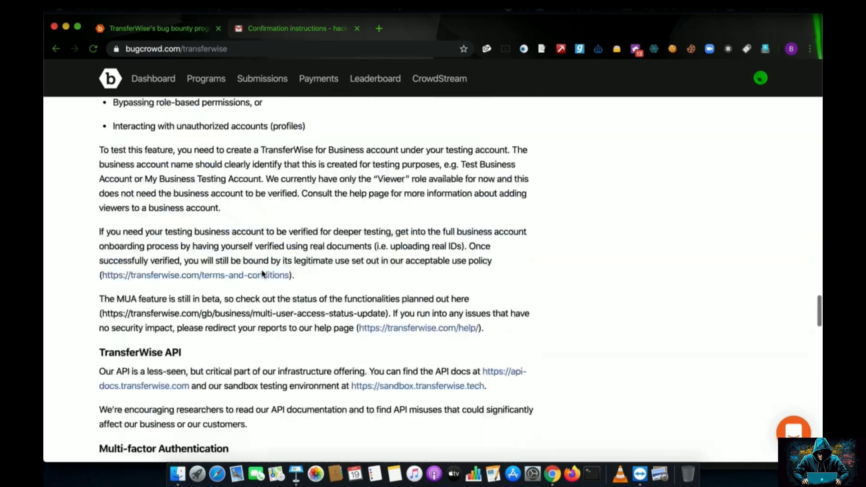
scroll(262, 273, "up", 6)
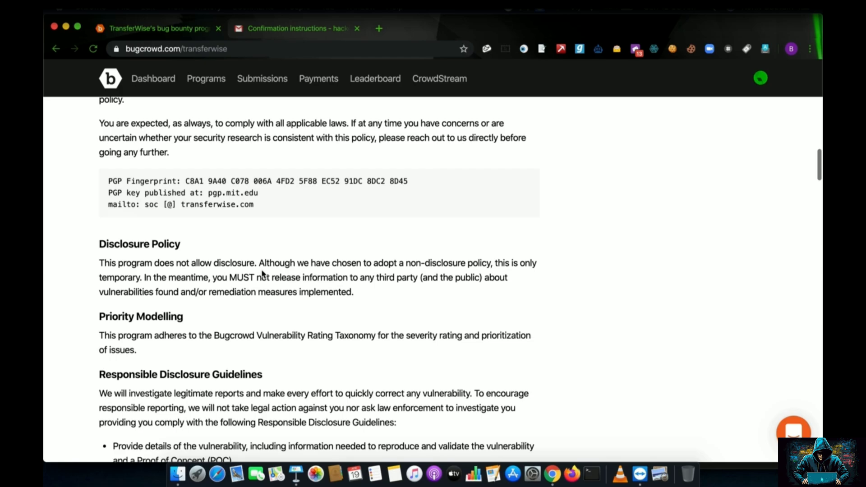
scroll(262, 273, "up", 20)
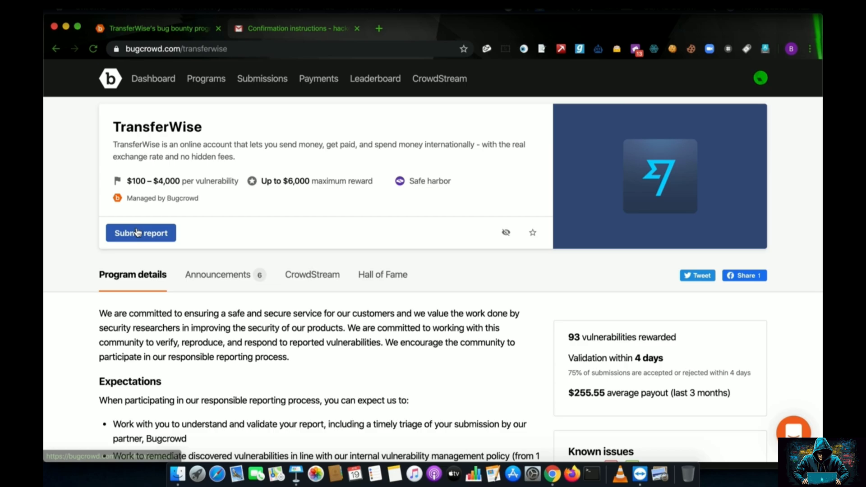
key("space")
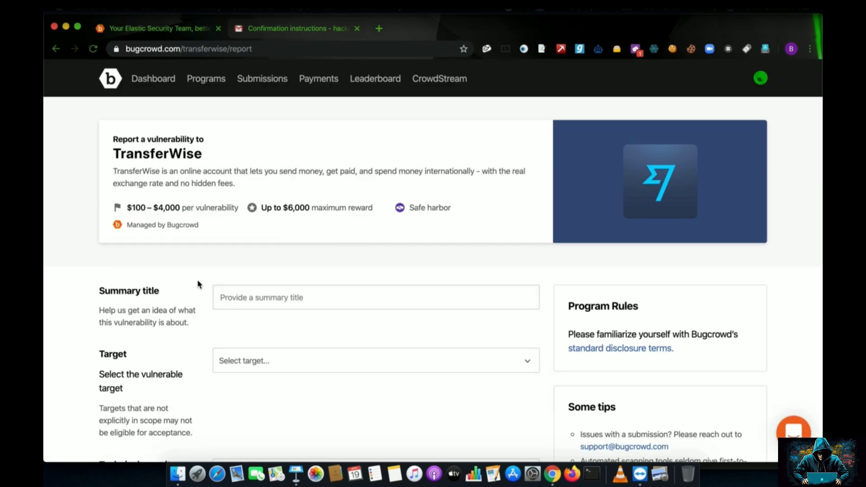
scroll(197, 284, "down", 3)
left_click(288, 177)
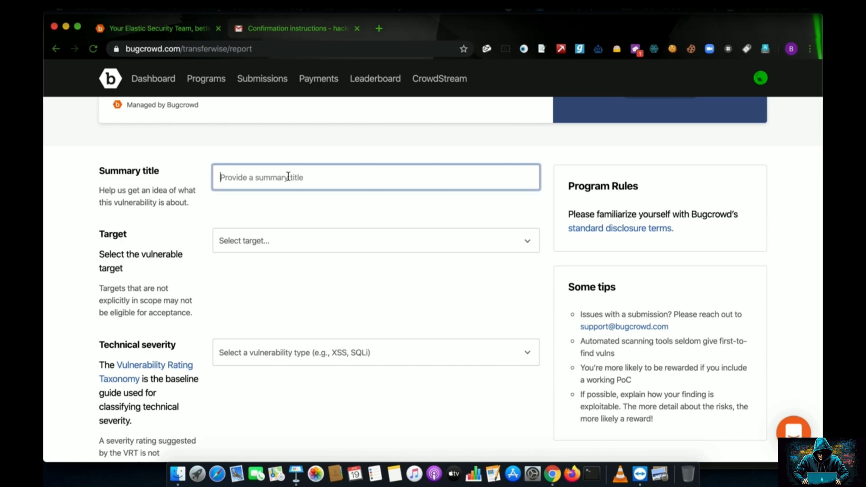
type("xSS")
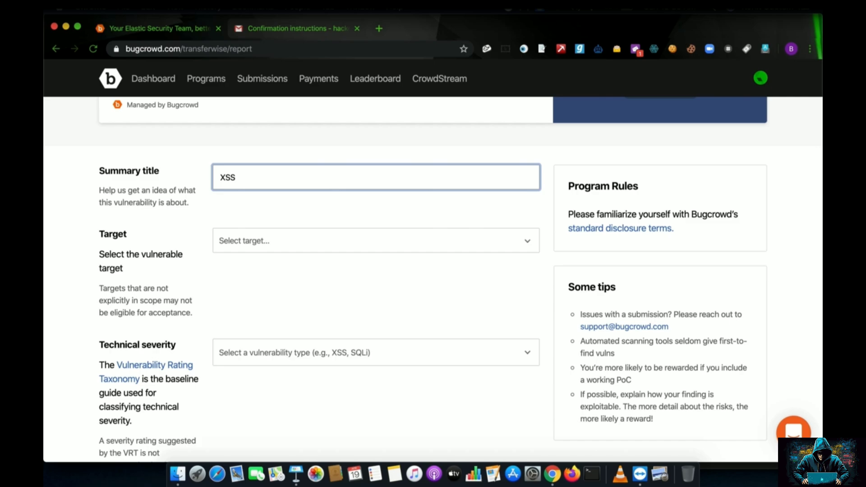
type("on www.transferwire")
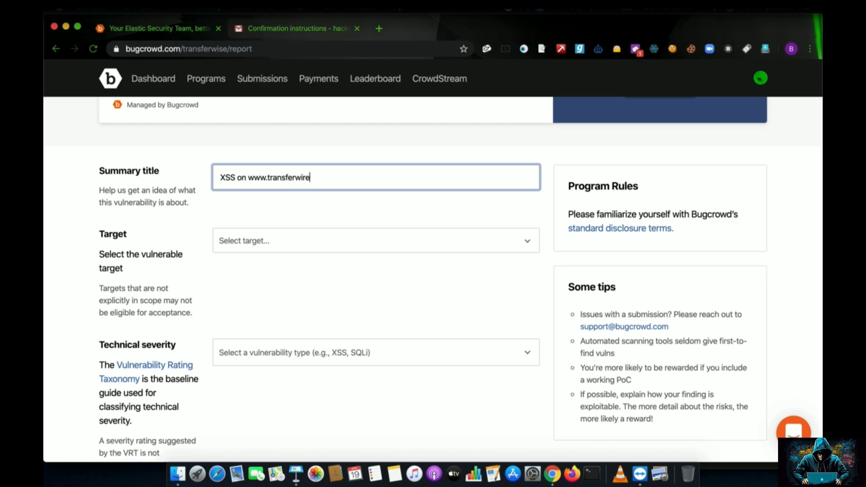
type(".com")
scroll(273, 257, "down", 1)
left_click(289, 230)
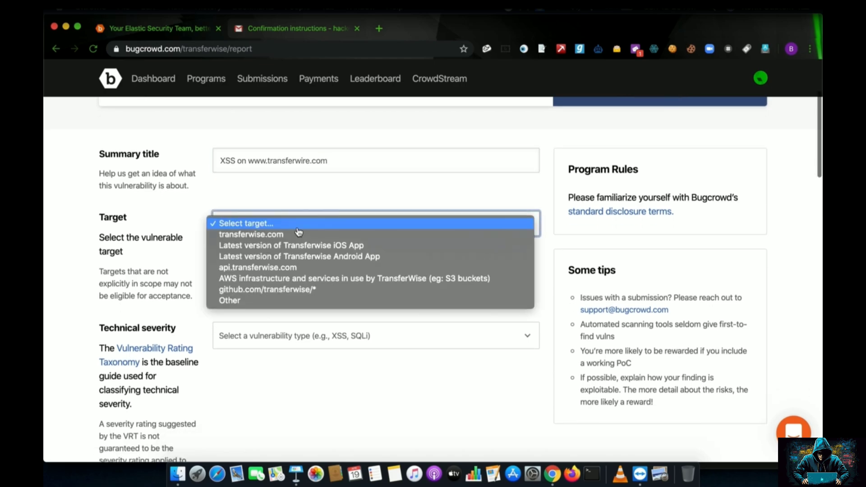
left_click(289, 235)
left_click(305, 161)
key("BackSpace")
type("s")
Set technical severity to P3 Cross-Site Scripting (XSS) > Reflected > Non-Self.
scroll(309, 265, "down", 2)
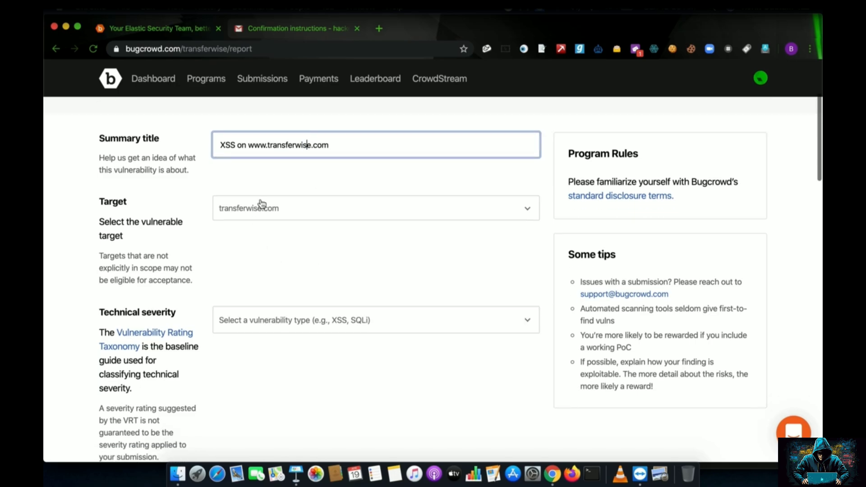
scroll(271, 218, "down", 5)
left_click(292, 220)
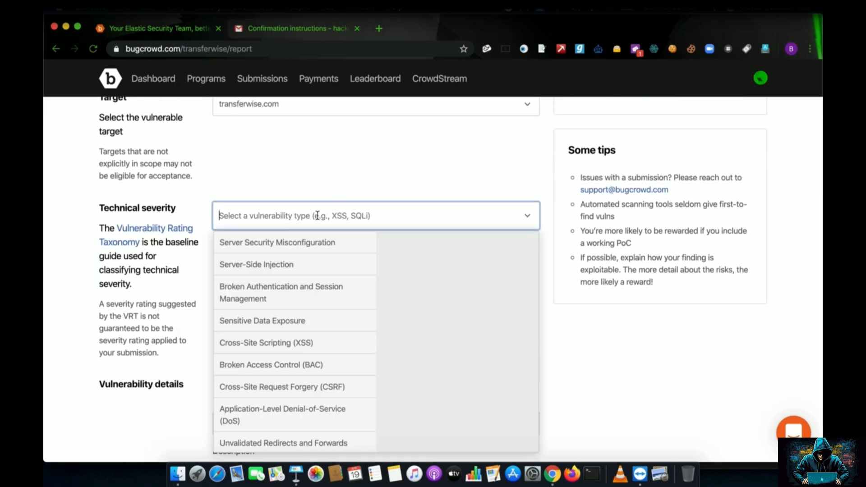
type("XSS")
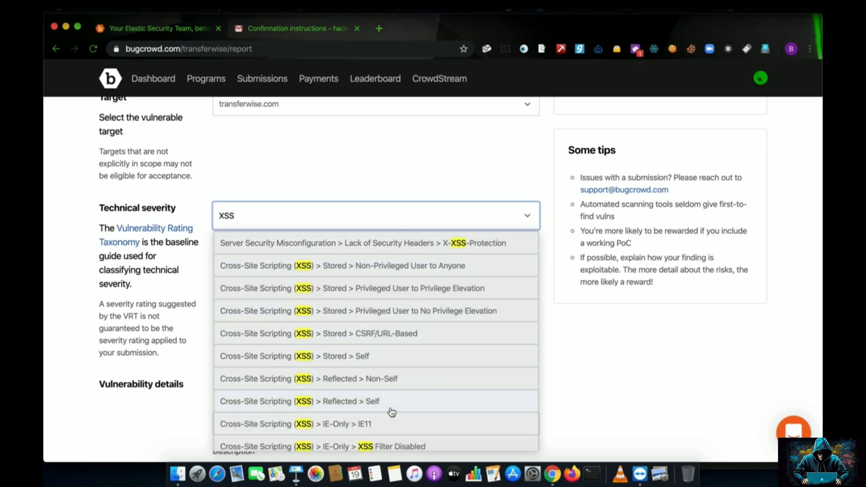
left_click(410, 381)
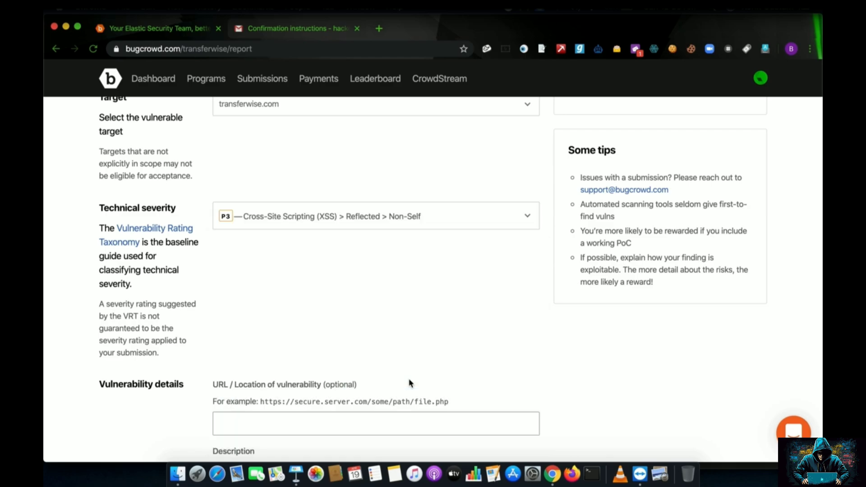
scroll(410, 383, "down", 1)
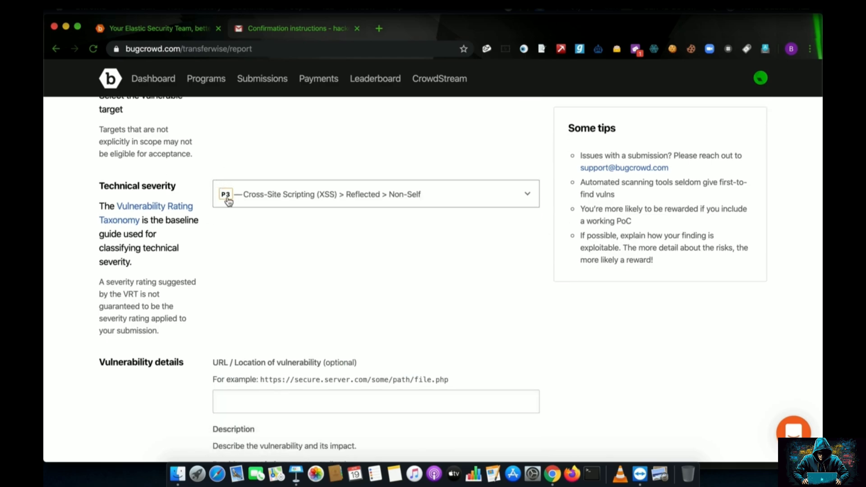
scroll(228, 199, "up", 6)
scroll(249, 367, "down", 3)
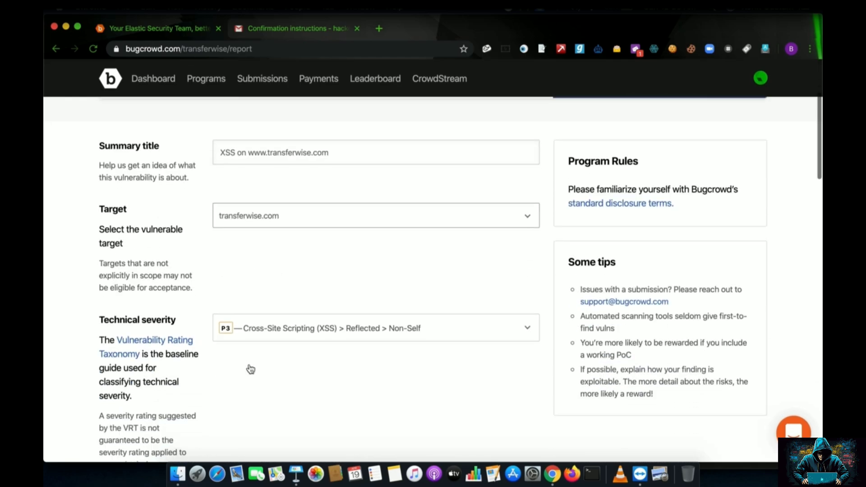
scroll(231, 331, "down", 10)
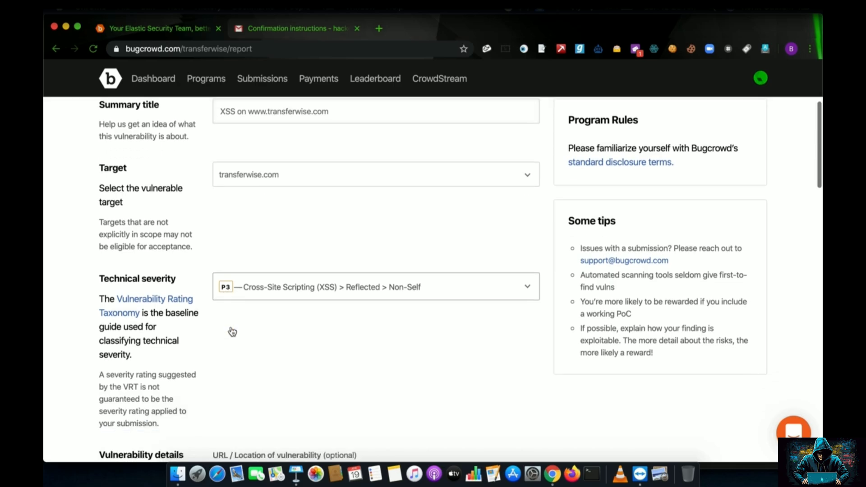
left_click(259, 287)
type("https://tra")
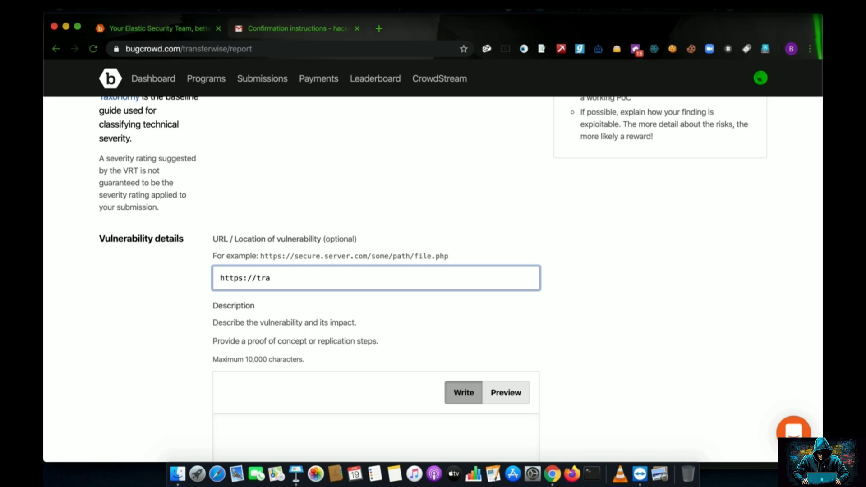
type("nsferwise.com/endpoint/")
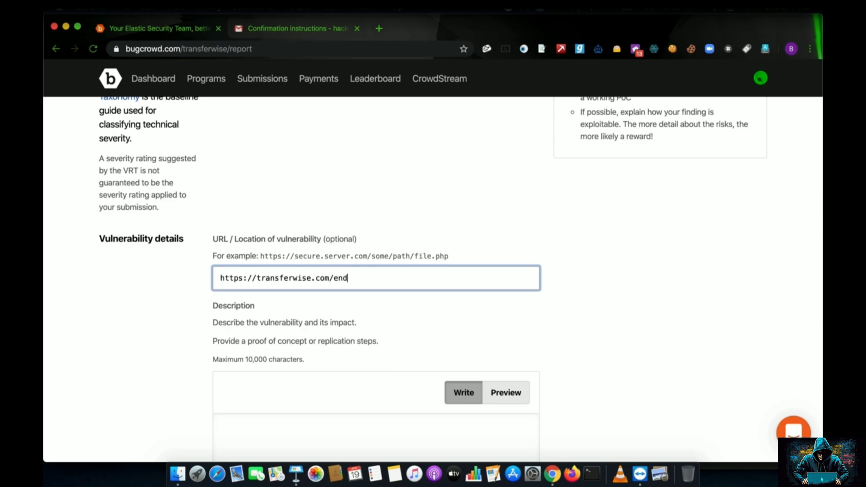
type("hereistheinjectionpoint=xss")
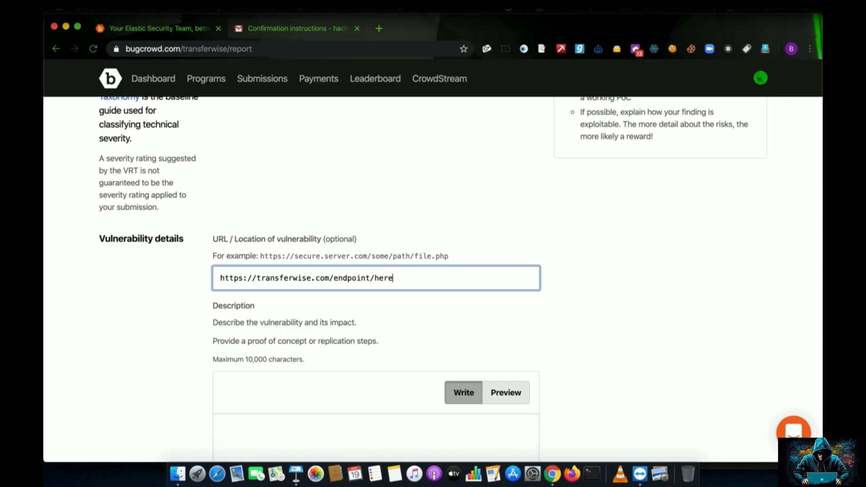
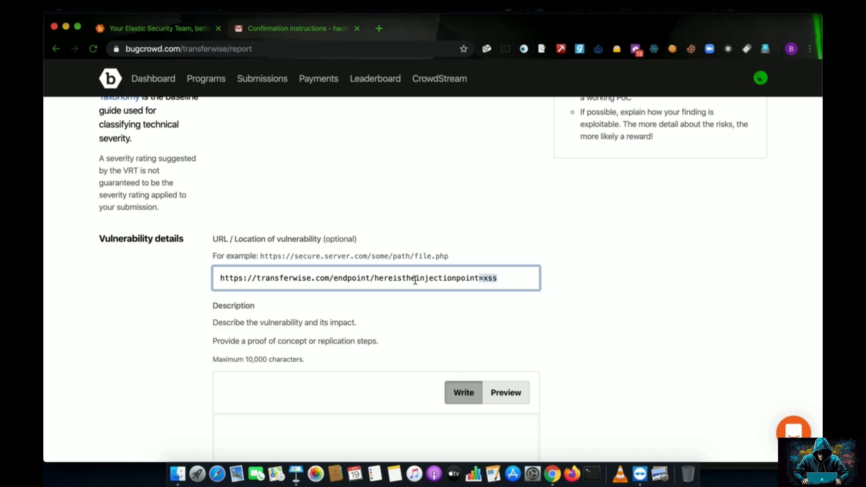
Enter the 'Description :' and 'Steps To Reproduce:' headings, correcting the misspelled 'Reporduce'.
left_click_drag(501, 280, 143, 279)
scroll(431, 321, "down", 5)
left_click(284, 292)
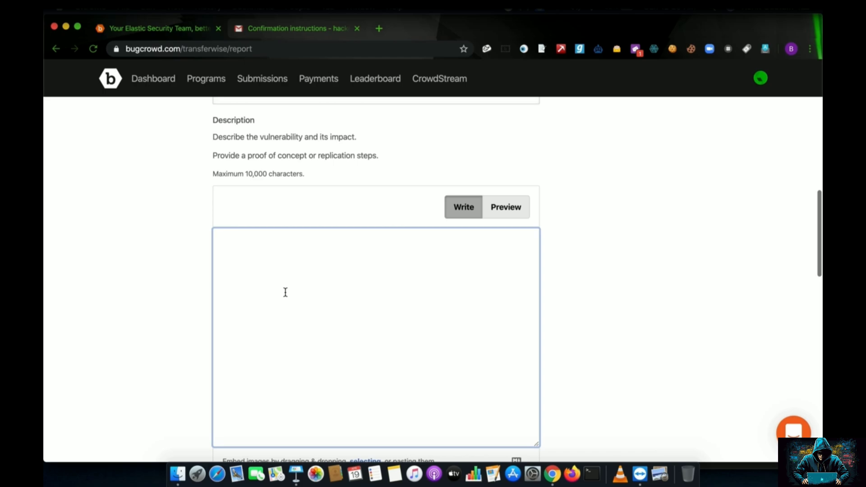
scroll(285, 292, "down", 1)
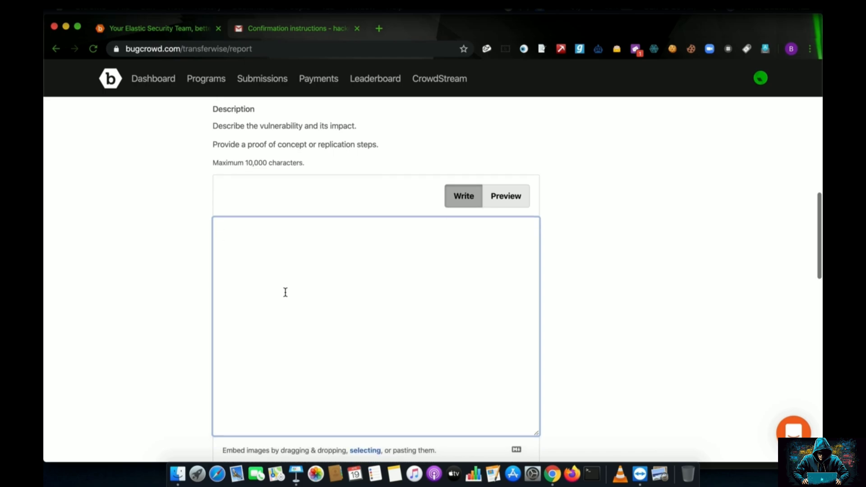
type("Description")
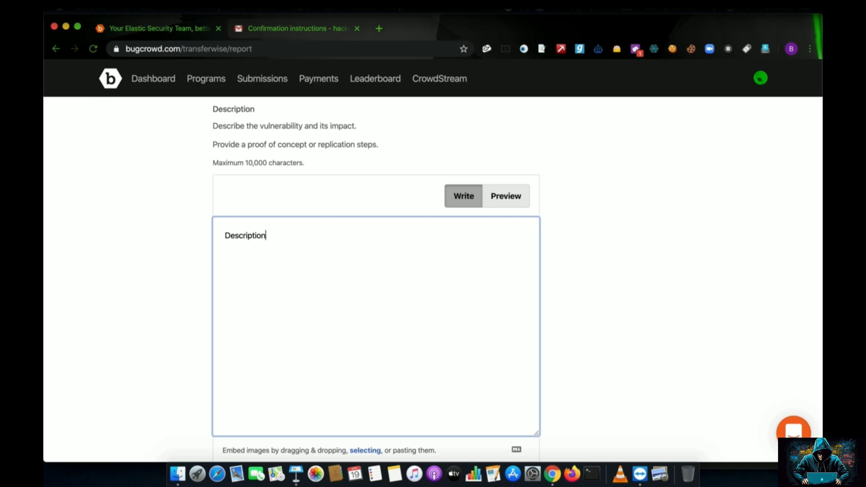
type(" :")
key("Return")
type("Steps To Reporduce:")
key("Return")
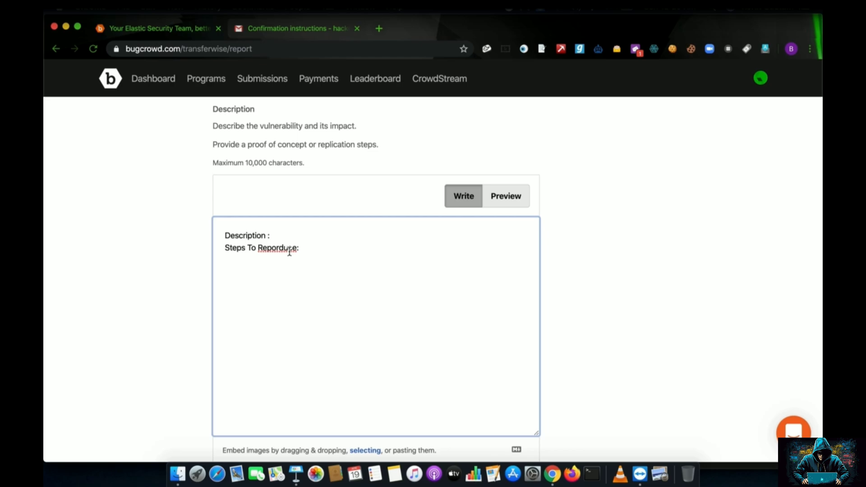
right_click(290, 251)
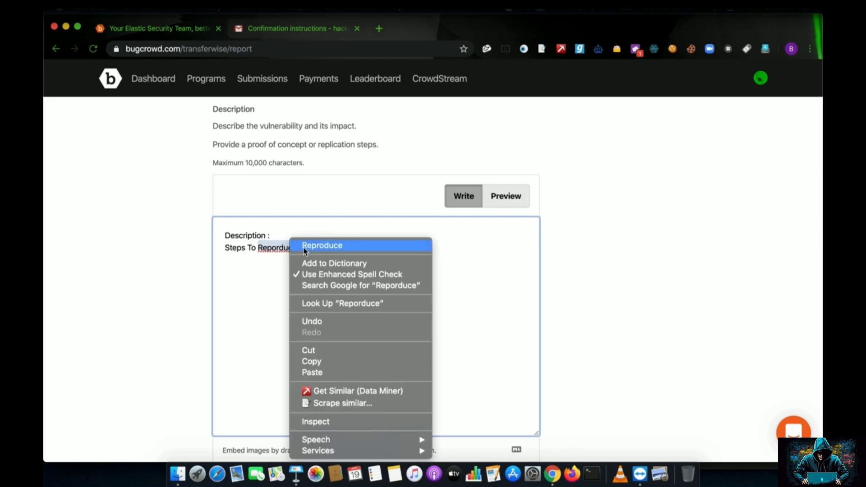
left_click(321, 247)
Add the 'Proof of Concept:' and 'Mitigations' headings, then select all four heading lines.
key("Return")
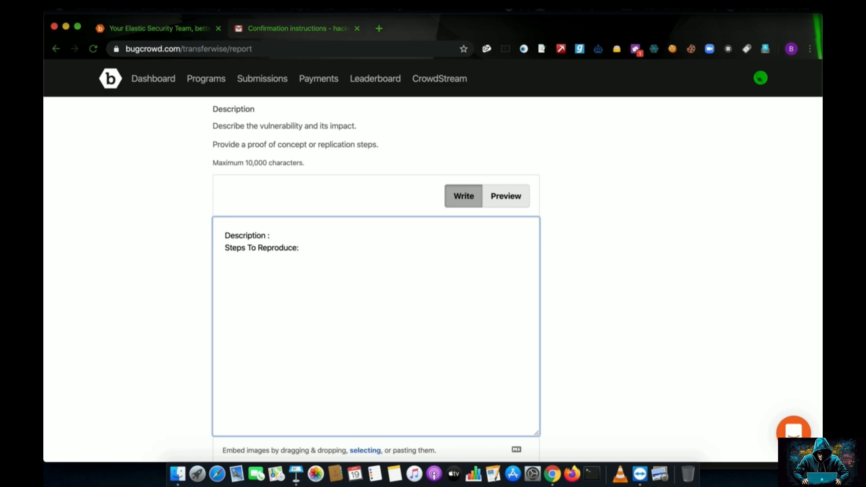
type("Proof of CO")
key("BackSpace")
type("oncept:")
key("Return")
key("Return")
type("Mitigations")
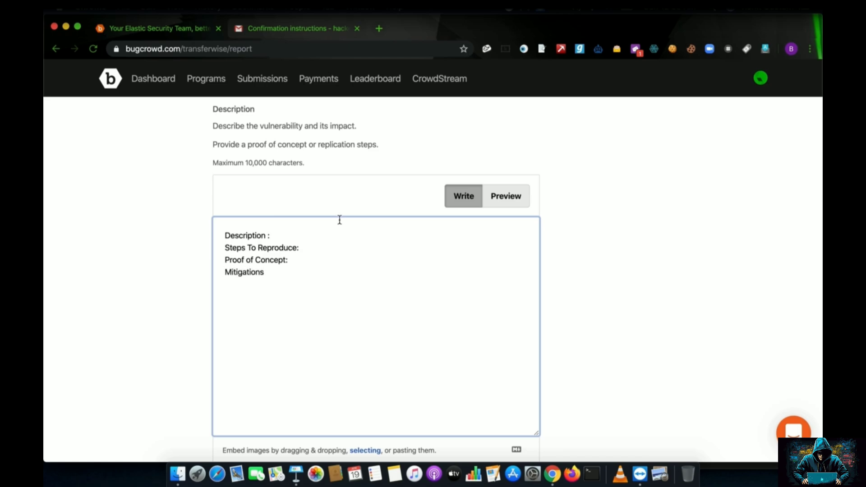
left_click(325, 231)
left_click(232, 260)
left_click_drag(223, 234, 267, 280)
Scroll down through the remaining report fields, including the trace dump section.
left_click(267, 280)
scroll(267, 279, "down", 5)
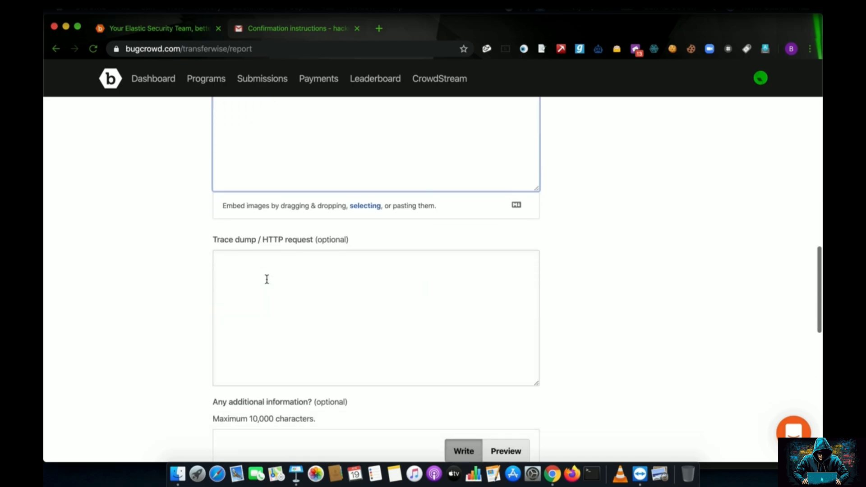
left_click_drag(217, 241, 344, 243)
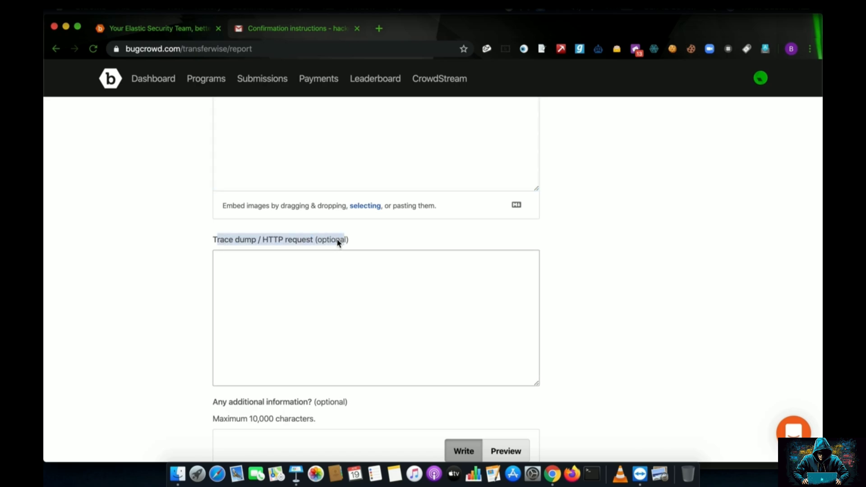
scroll(315, 248, "down", 5)
left_click_drag(217, 186, 347, 182)
scroll(281, 206, "down", 5)
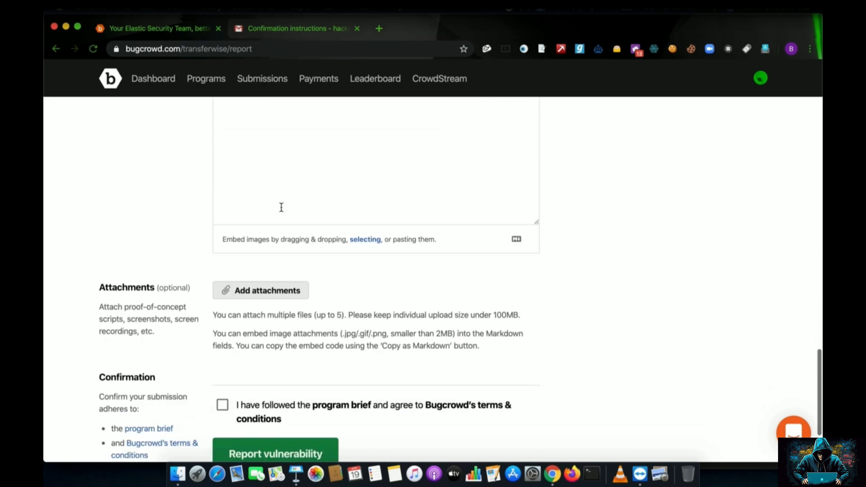
scroll(281, 207, "down", 2)
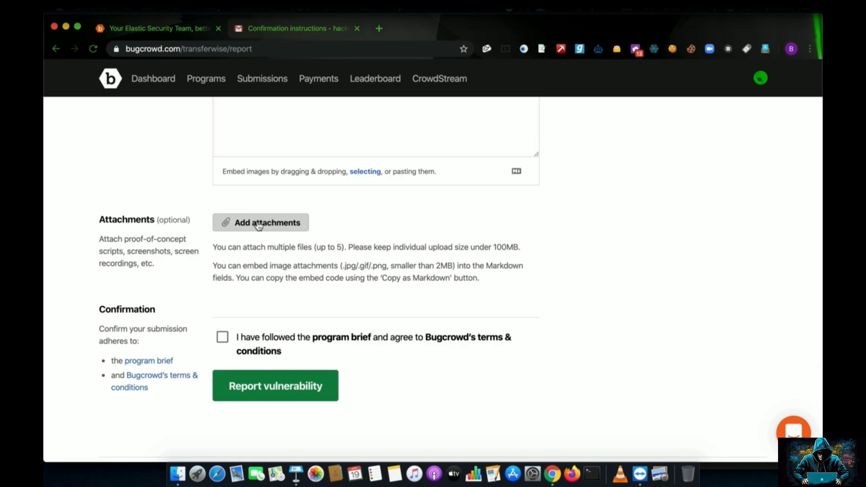
Agree to the program brief and terms and submit the XSS report.
left_click_drag(219, 244, 377, 245)
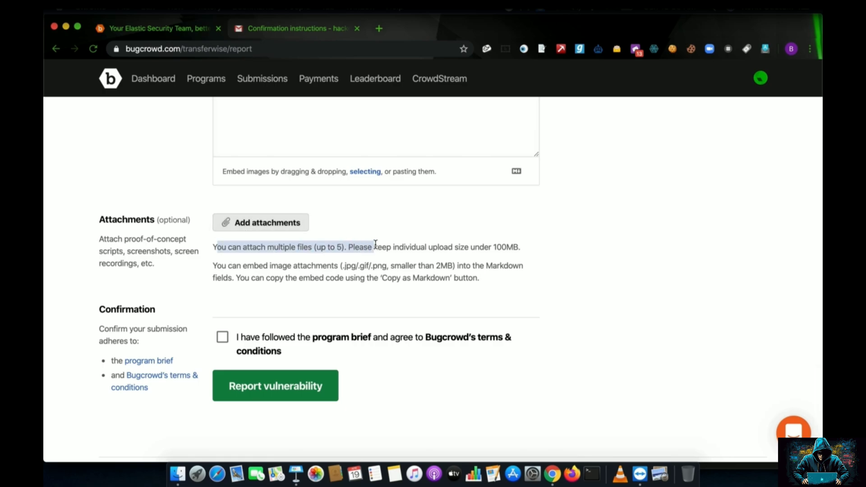
left_click(223, 338)
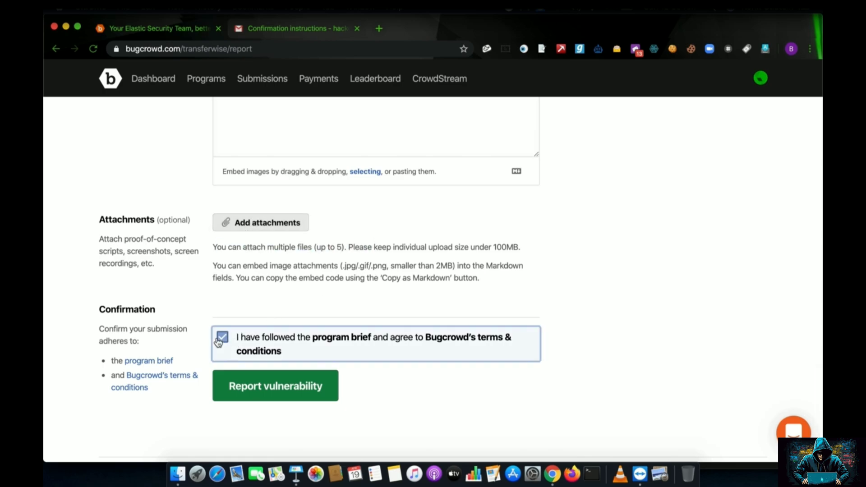
left_click(271, 389)
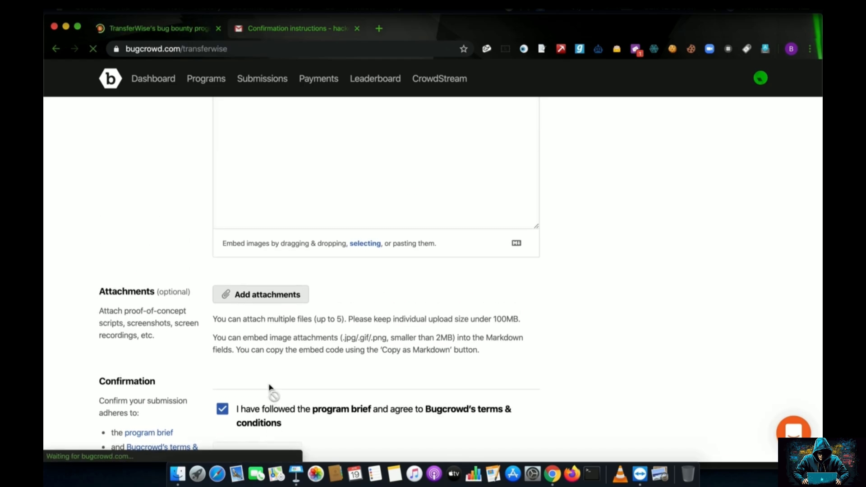
left_click_drag(364, 426, 434, 449)
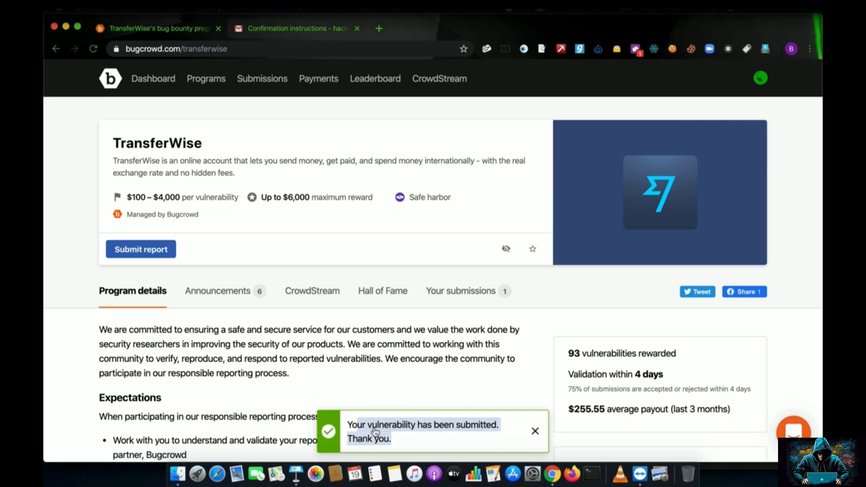
left_click(260, 87)
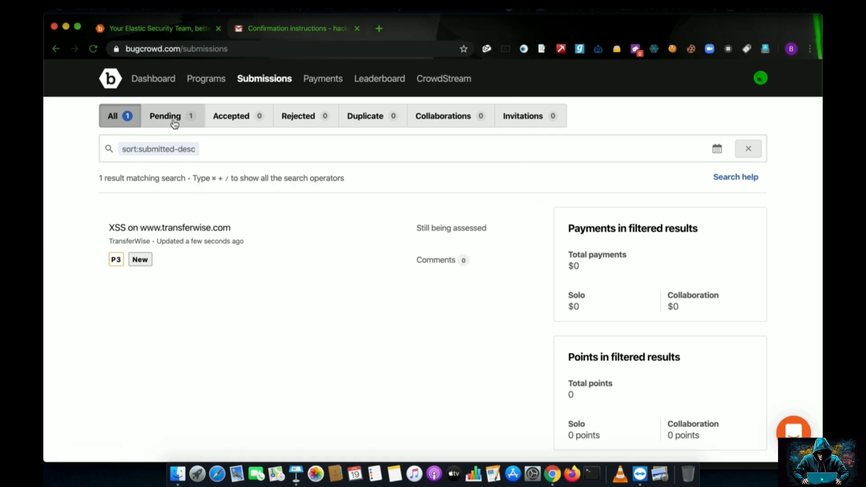
mouse_move(45, 276)
mouse_move(47, 111)
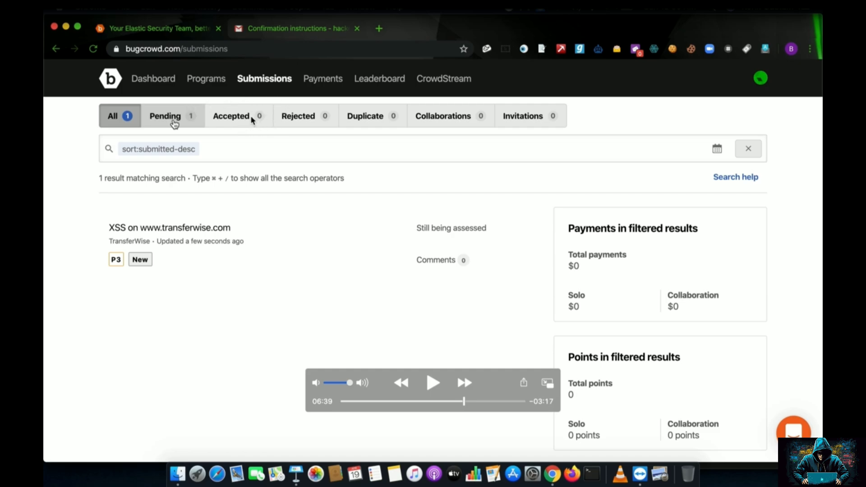
key("space")
key("space")
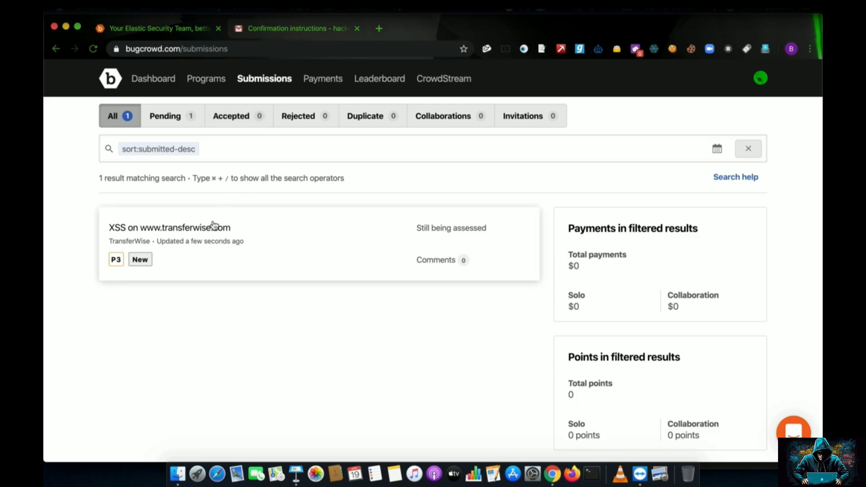
left_click(207, 241)
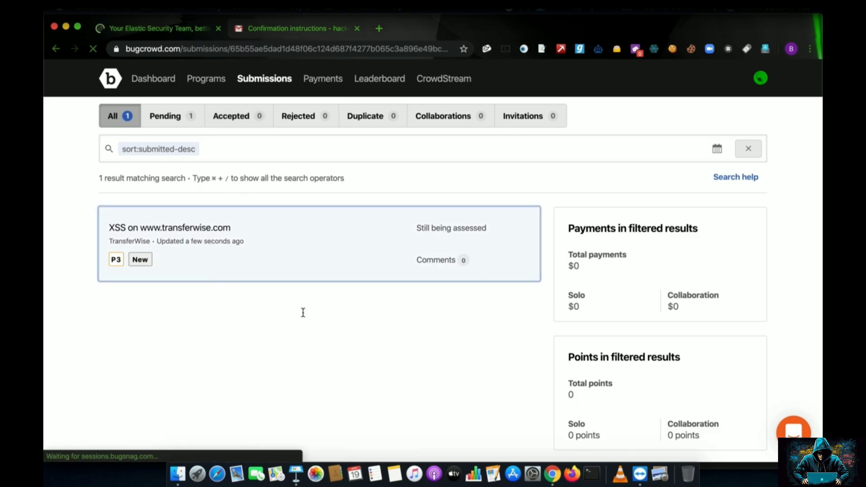
left_click_drag(237, 184, 536, 185)
left_click_drag(230, 218, 318, 215)
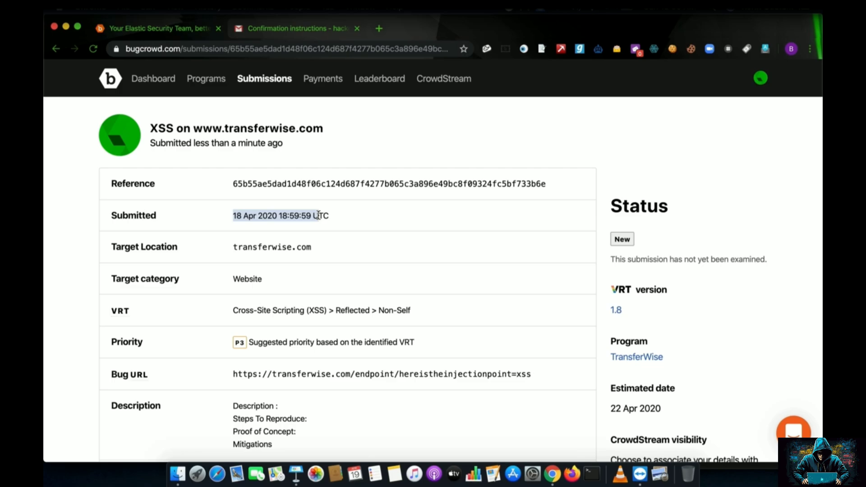
mouse_move(478, 182)
left_click(297, 249)
scroll(296, 249, "down", 5)
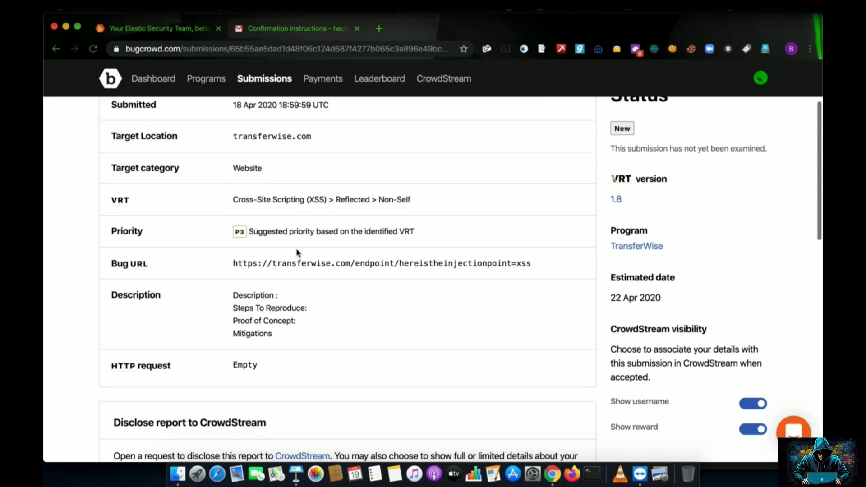
scroll(296, 249, "down", 7)
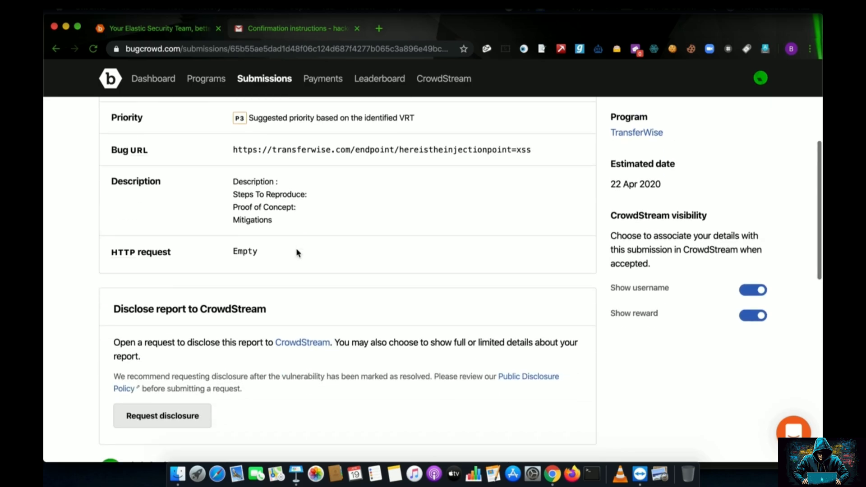
scroll(296, 252, "down", 3)
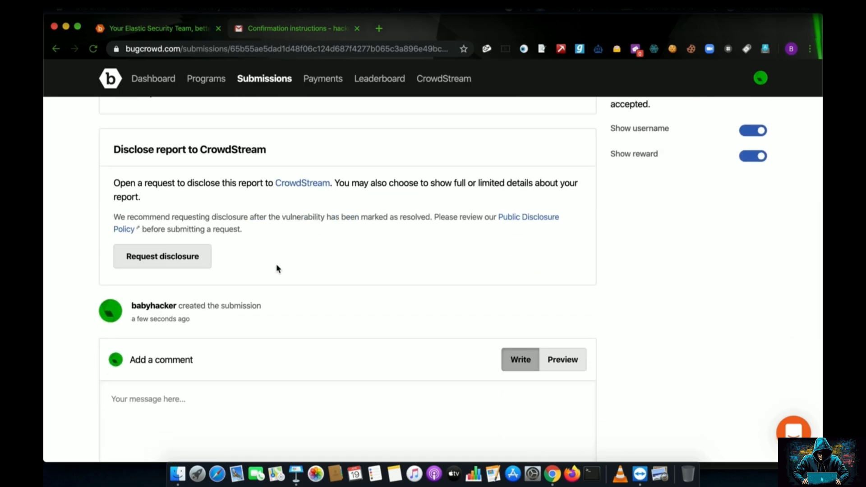
scroll(279, 333, "down", 3)
scroll(280, 328, "down", 4)
scroll(280, 329, "up", 15)
scroll(408, 372, "down", 4)
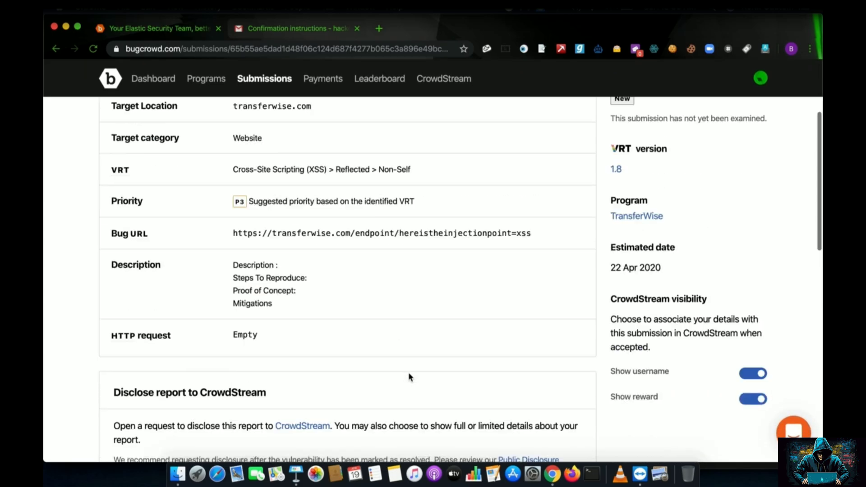
scroll(528, 354, "up", 4)
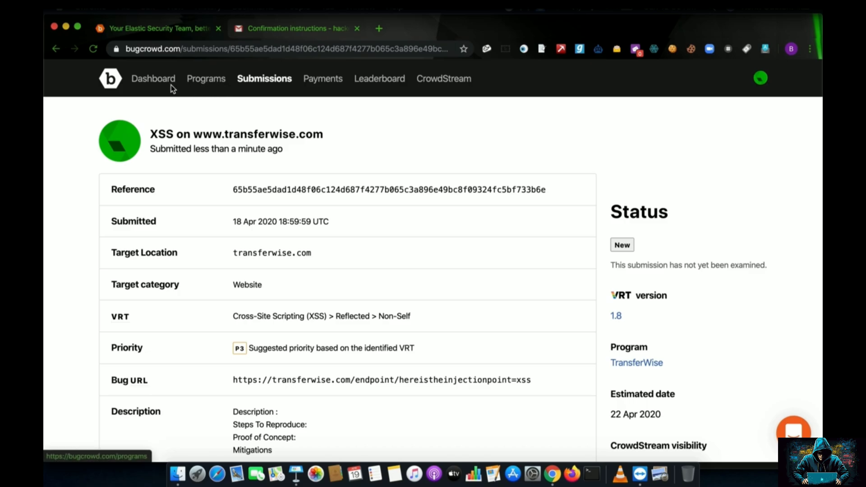
Review the Payments page, noting the No payment method set warning.
left_click(321, 81)
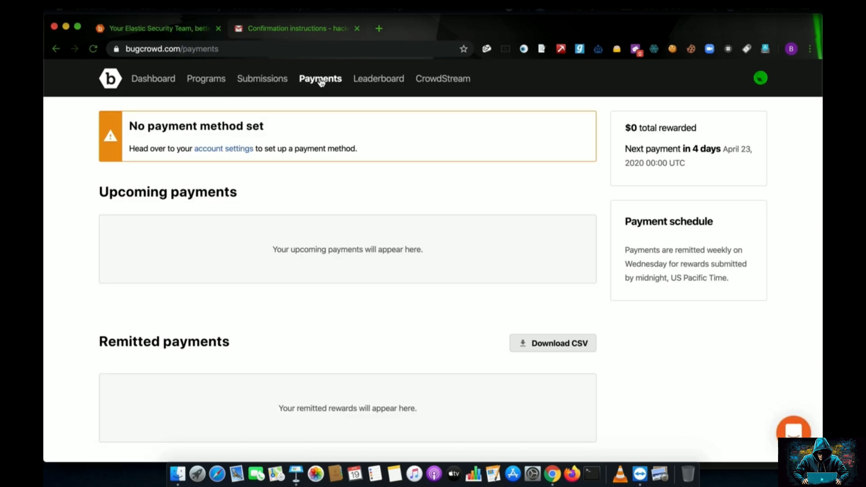
left_click_drag(131, 124, 270, 134)
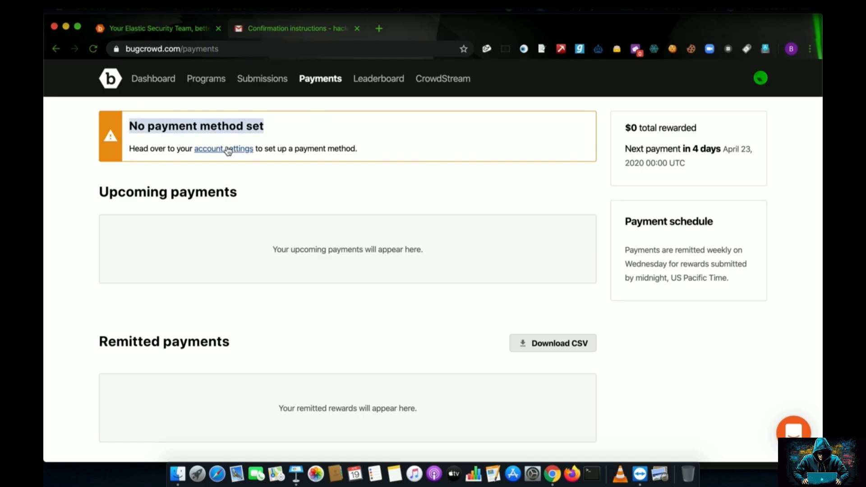
scroll(290, 164, "down", 3)
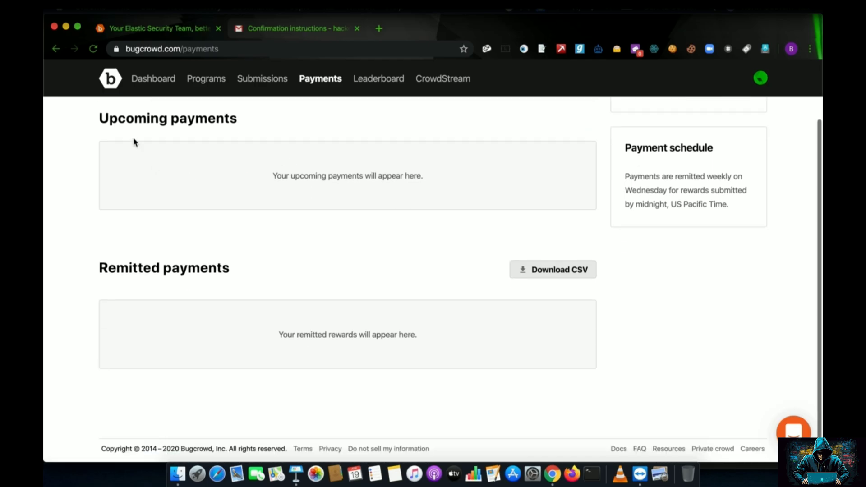
scroll(241, 296, "up", 3)
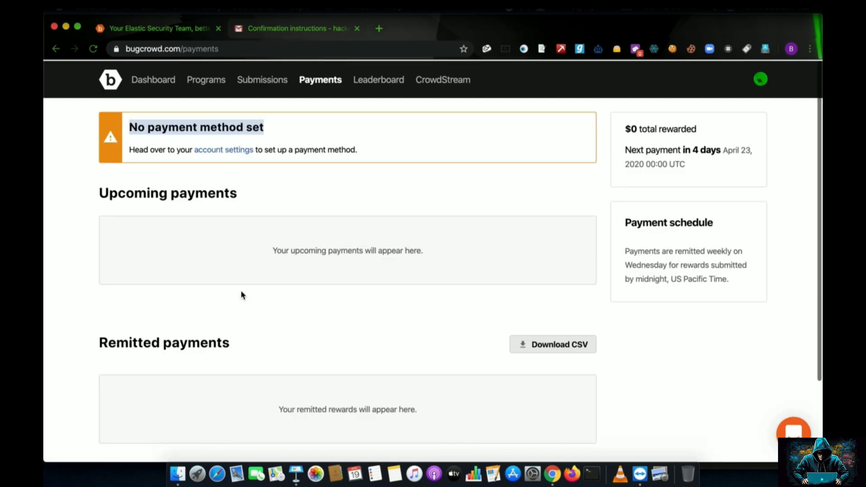
Browse the researcher Leaderboard page.
left_click(383, 81)
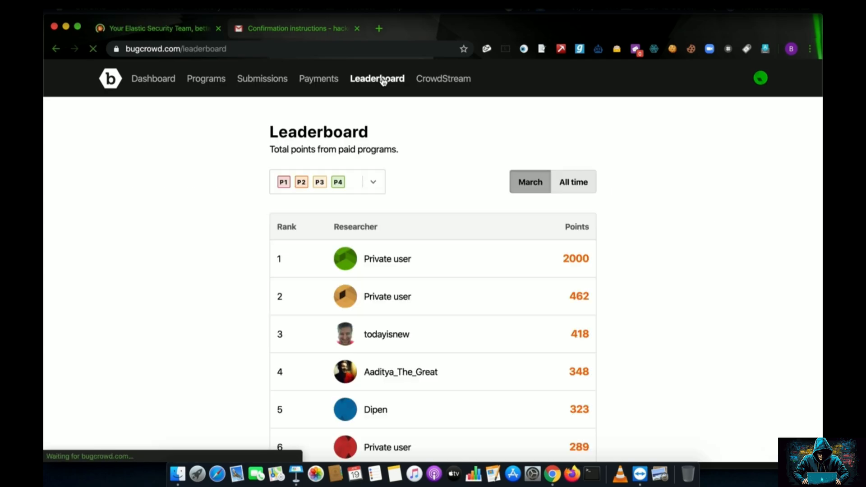
left_click_drag(271, 131, 374, 133)
scroll(403, 192, "down", 5)
scroll(406, 181, "up", 5)
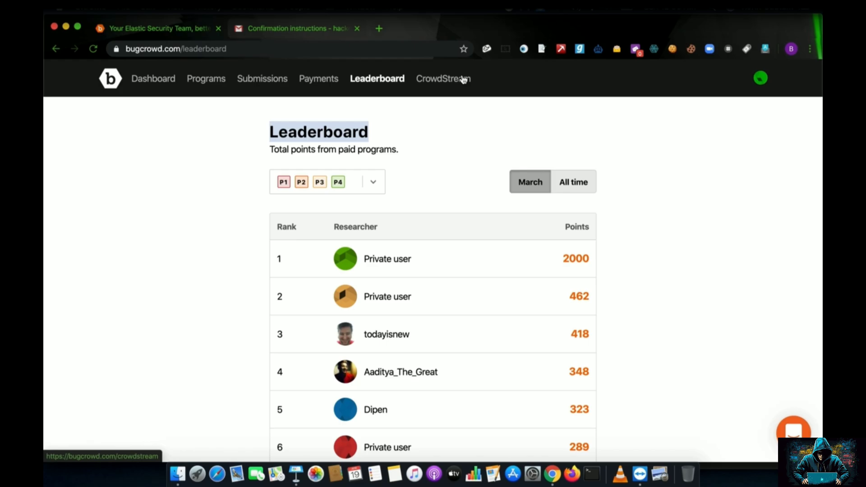
Browse the CrowdStream showcase of accepted and disclosed submissions.
left_click(464, 80)
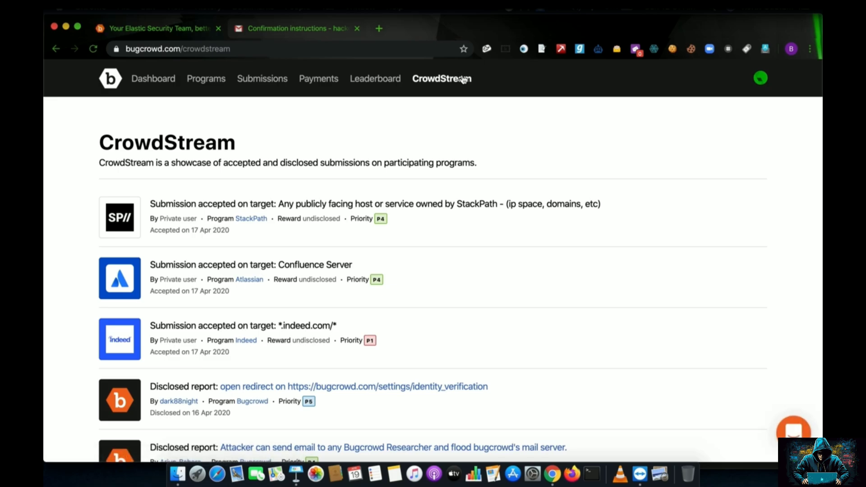
scroll(484, 199, "down", 5)
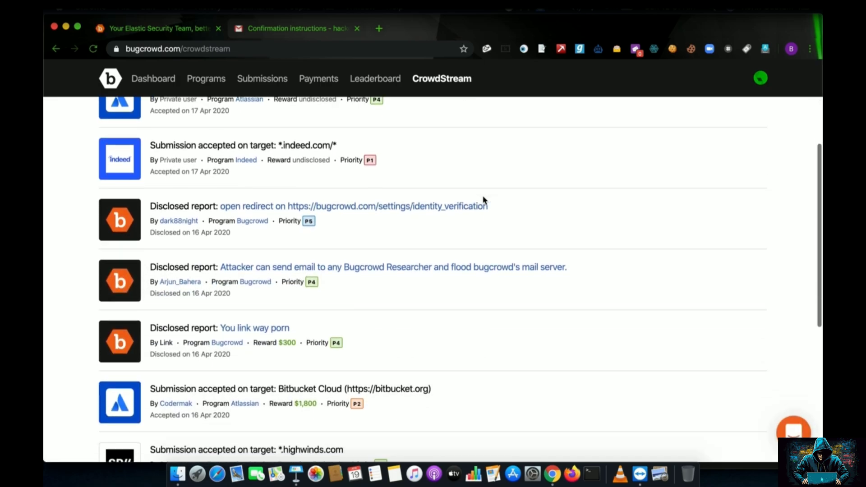
scroll(483, 200, "up", 5)
left_click(760, 78)
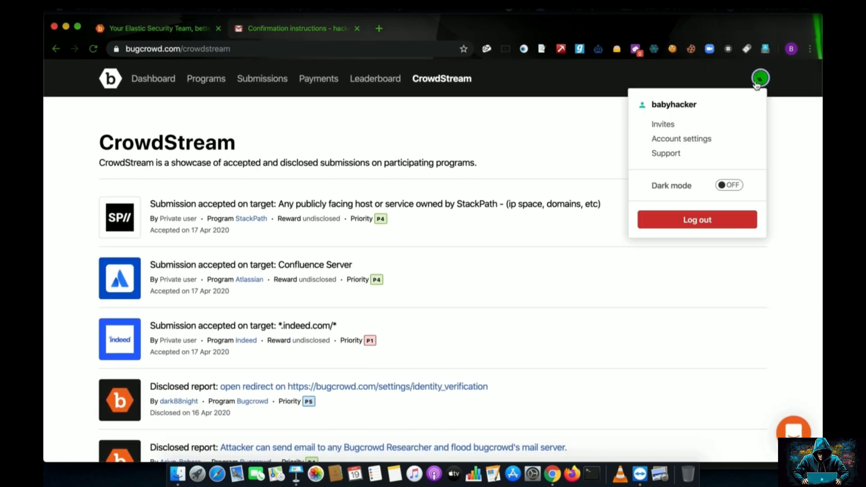
View pending program invites, then go to Account settings.
left_click(671, 127)
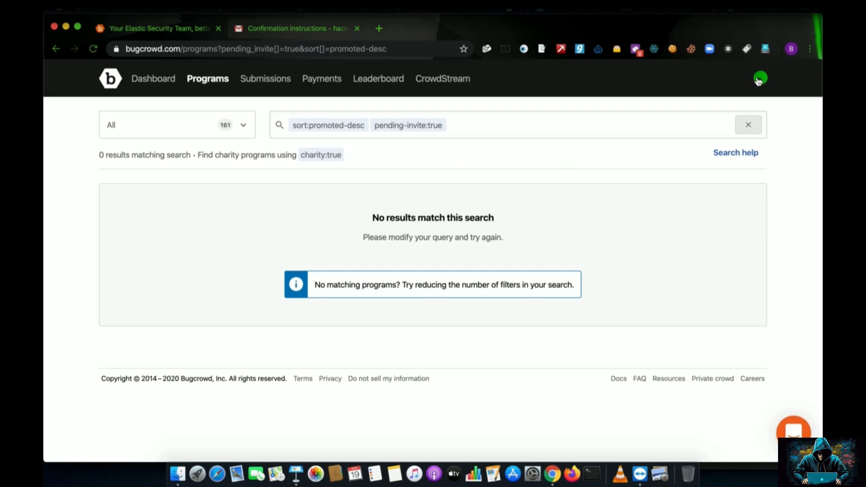
left_click(759, 80)
left_click(660, 142)
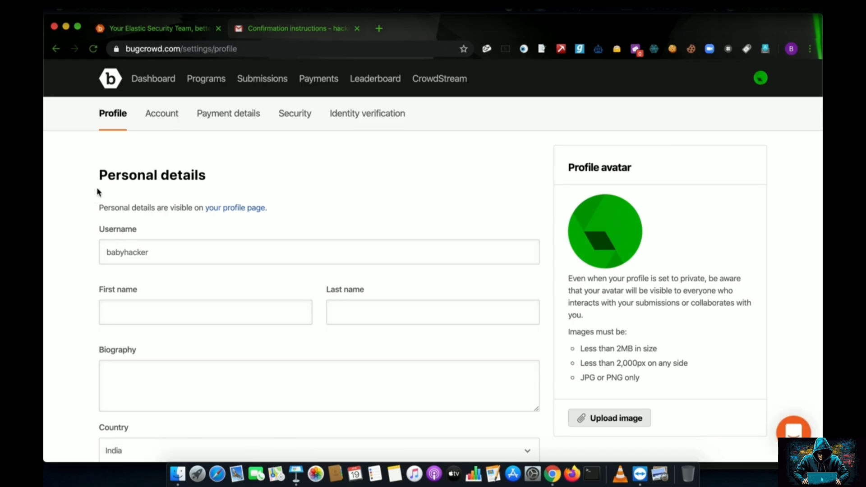
Scroll the Profile tab past the empty contact details down to Credentials.
scroll(158, 254, "down", 3)
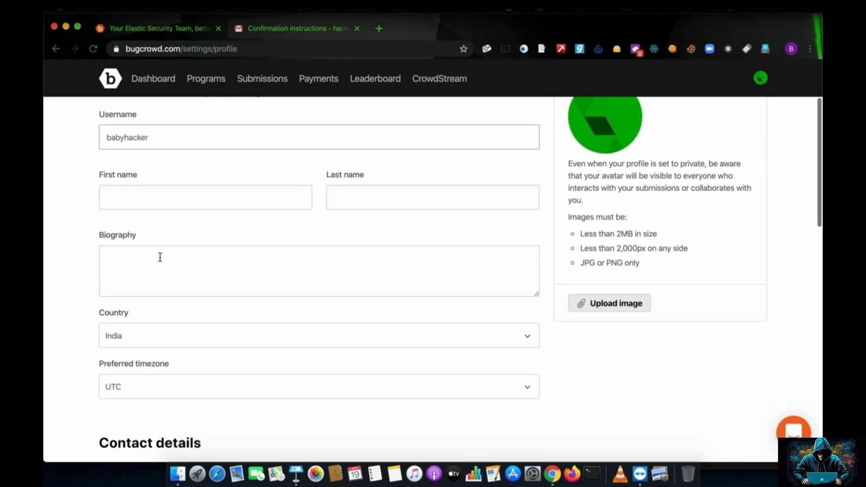
scroll(226, 271, "down", 3)
scroll(233, 281, "down", 3)
left_click(232, 279)
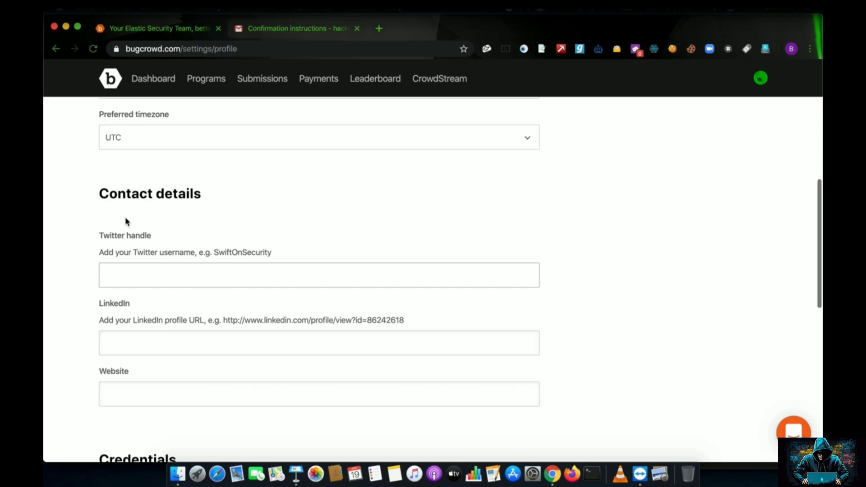
left_click_drag(109, 194, 216, 195)
scroll(181, 275, "down", 2)
scroll(181, 276, "down", 5)
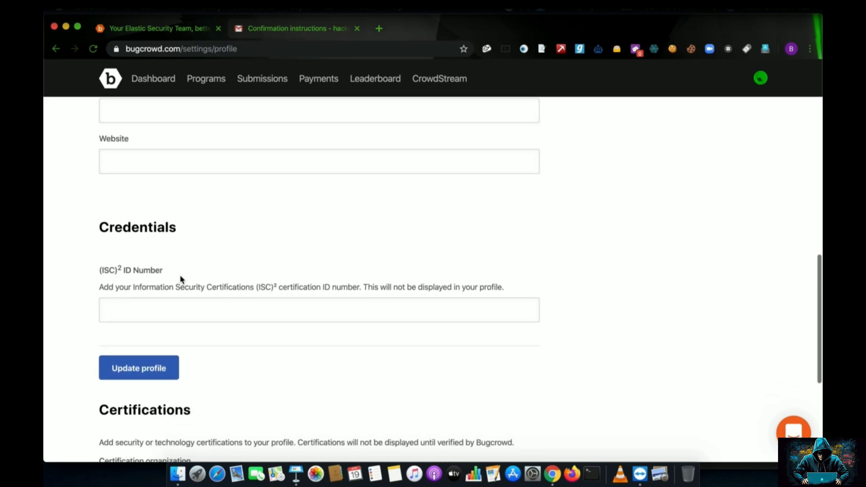
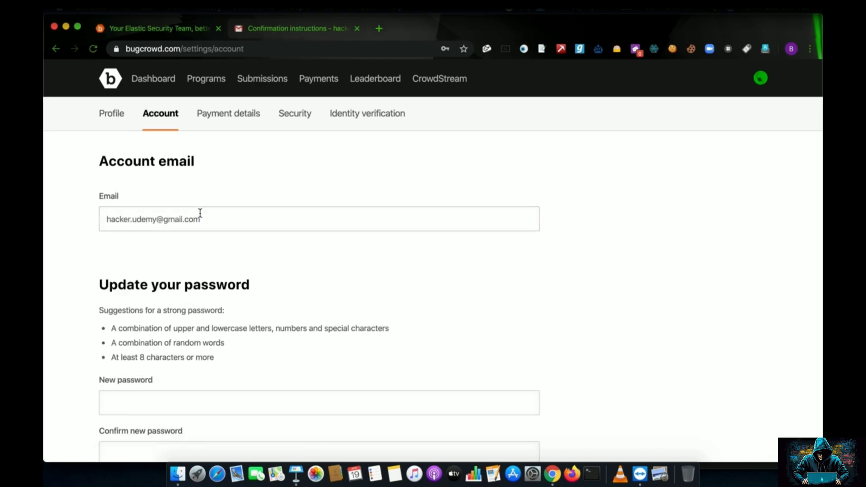
Set the Swag details shirt size to L.
scroll(167, 229, "down", 3)
scroll(203, 332, "down", 6)
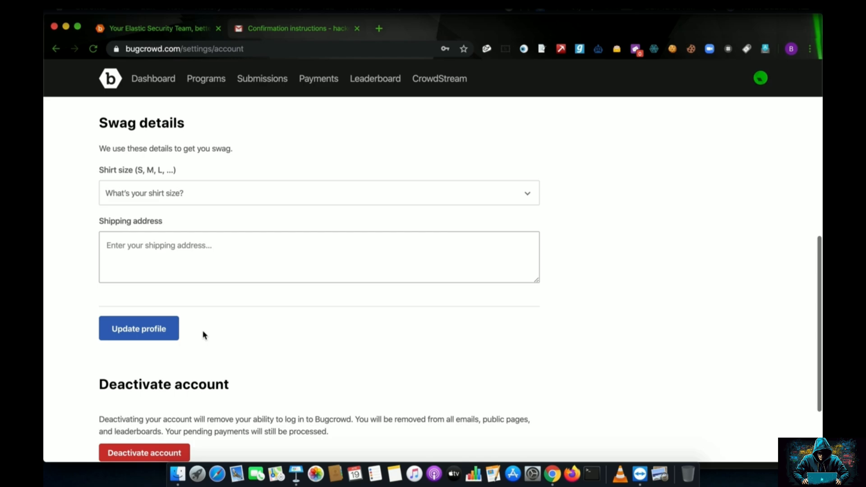
left_click(219, 193)
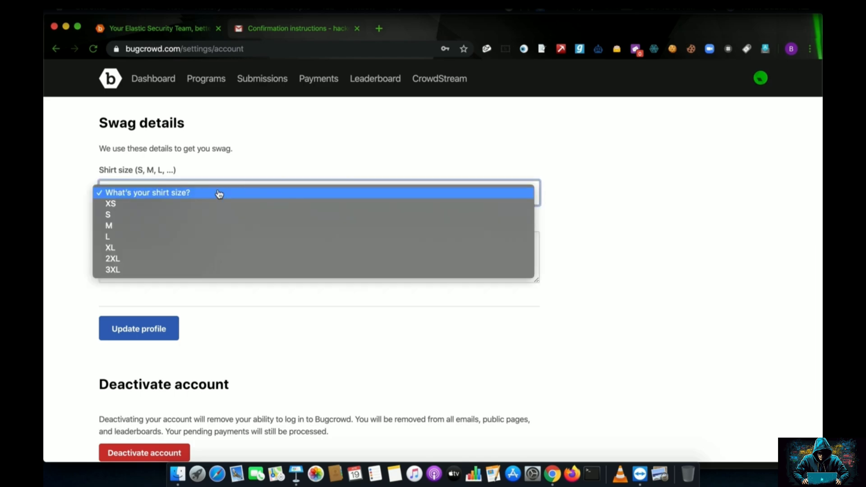
left_click(199, 236)
Leave the shipping address empty, reload Account settings, and go to Payment details.
left_click(180, 252)
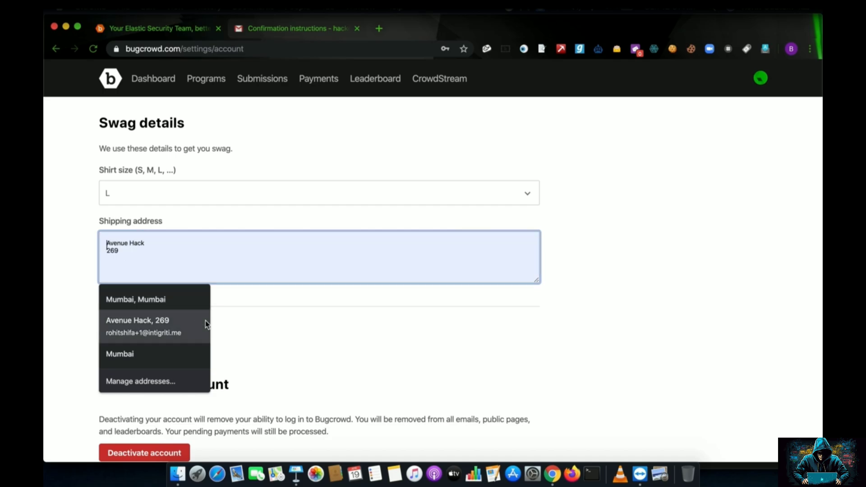
left_click(257, 353)
scroll(257, 356, "down", 3)
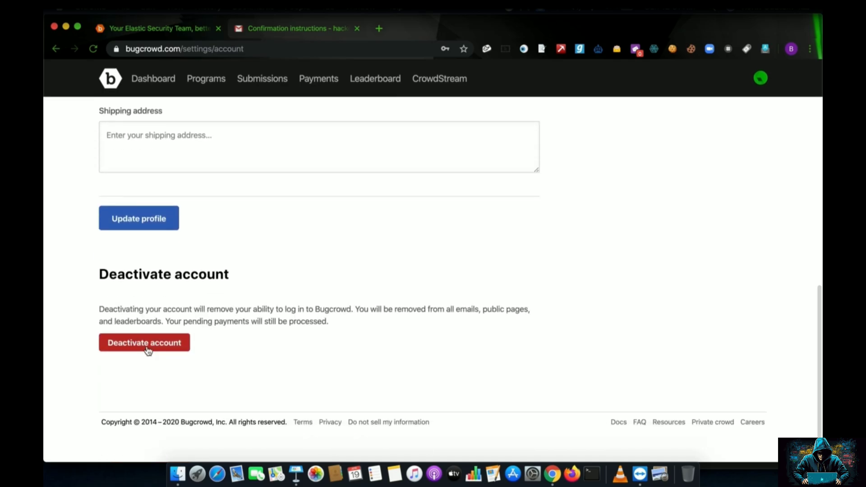
left_click(130, 342)
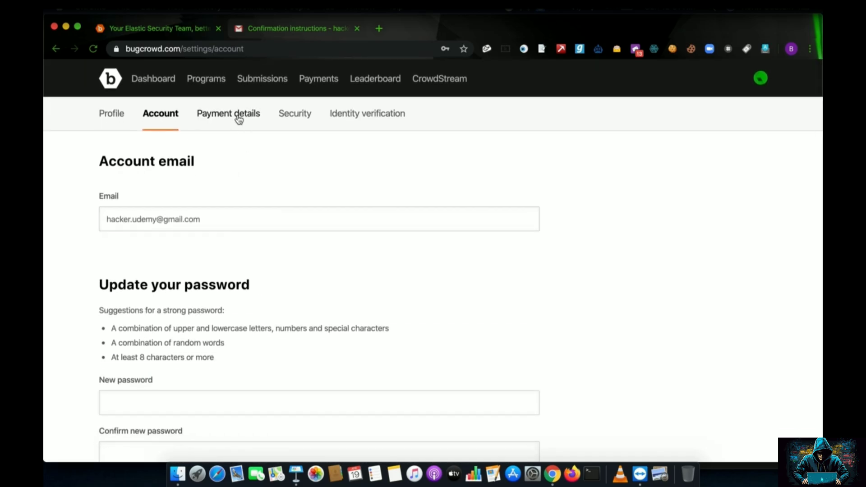
left_click(238, 118)
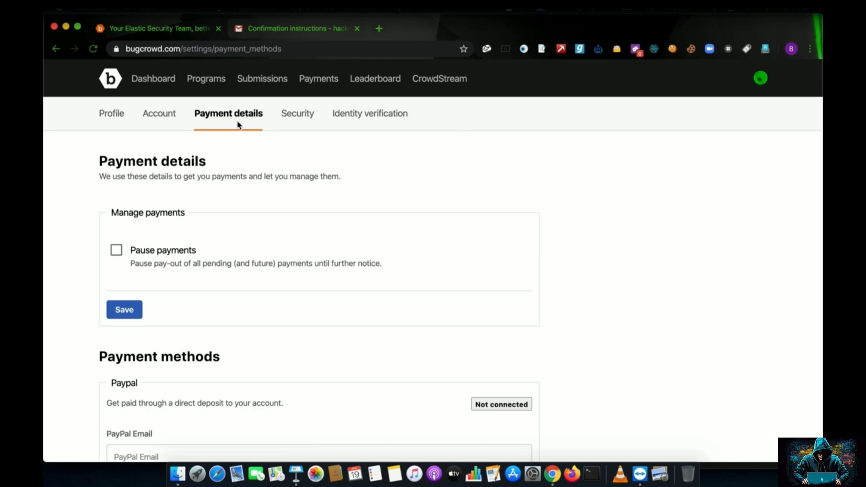
Review the unconnected PayPal and Payoneer payout options, then move to Security settings.
scroll(174, 228, "down", 5)
scroll(311, 305, "down", 3)
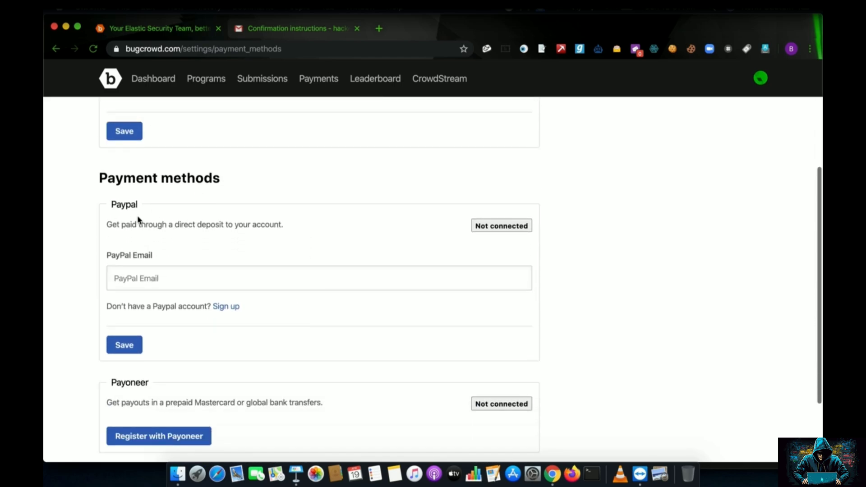
left_click(122, 277)
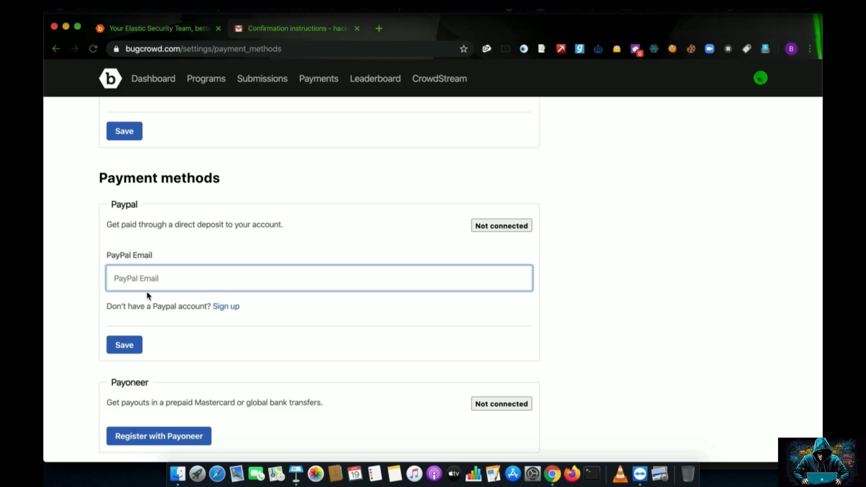
scroll(158, 295, "down", 3)
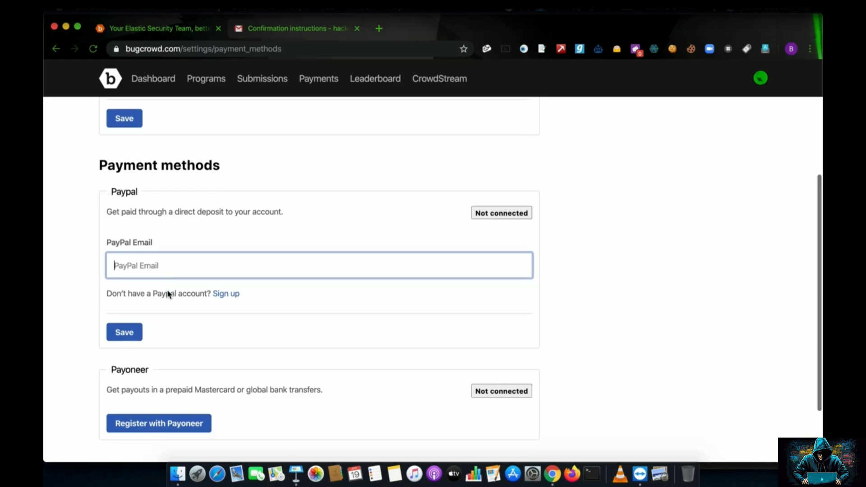
scroll(180, 350, "up", 10)
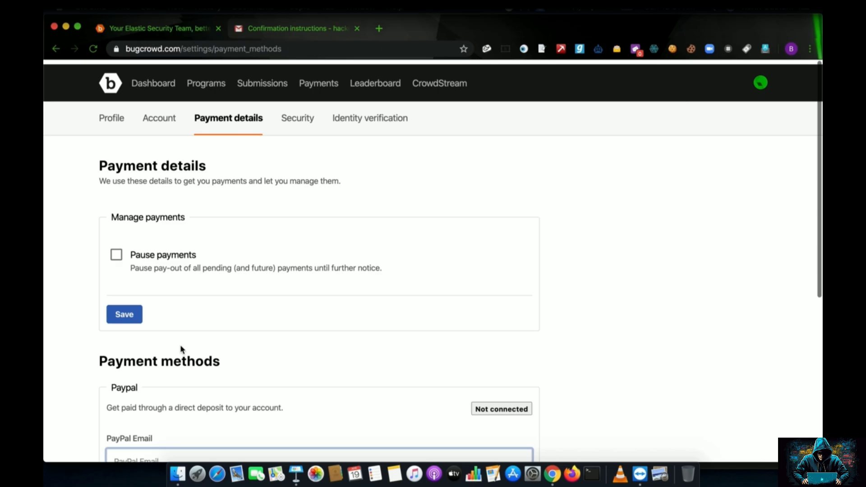
left_click(294, 118)
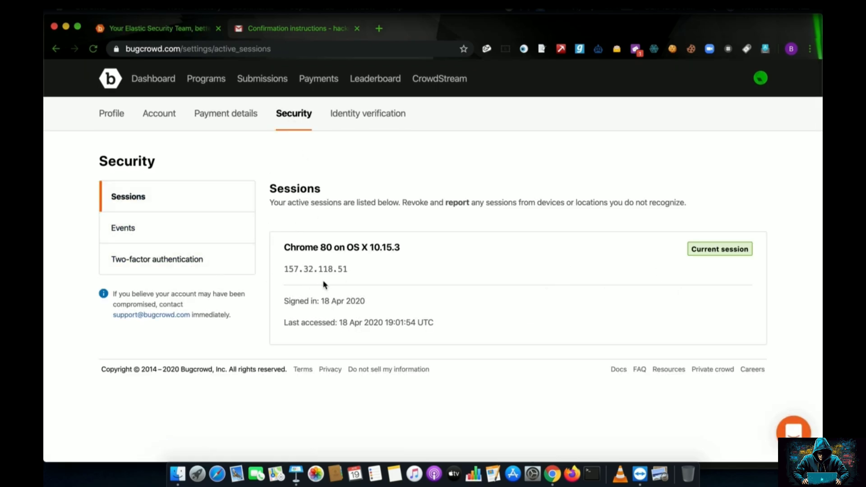
Check the Identity verification status, then go to the Support contact page via the avatar menu.
left_click(365, 115)
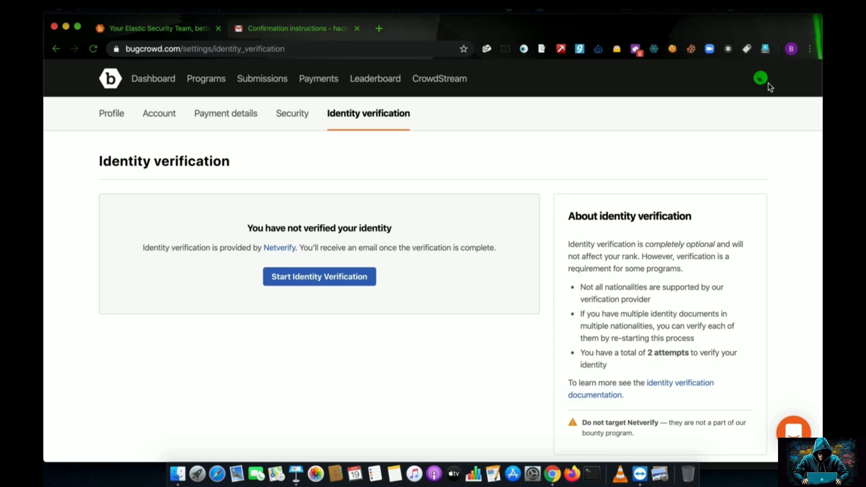
left_click(766, 82)
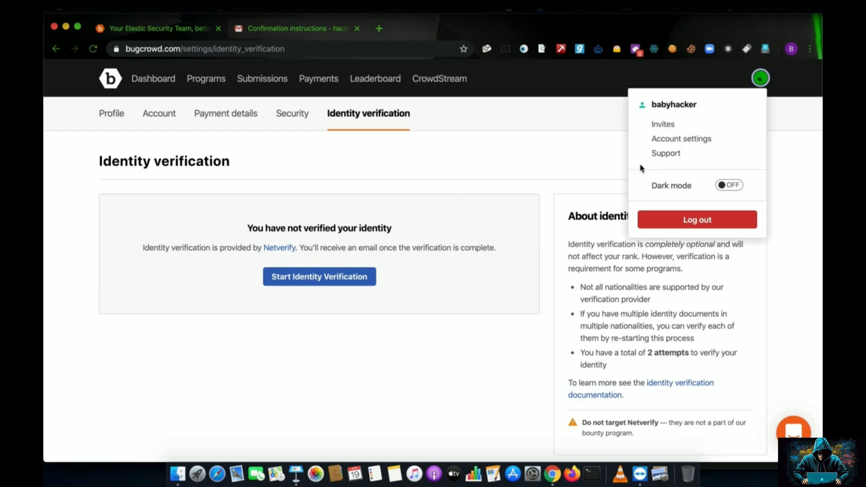
left_click(674, 154)
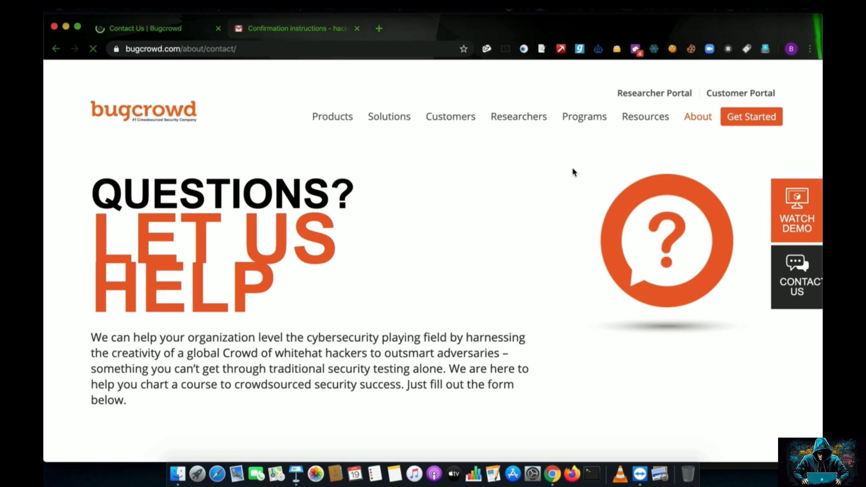
Select the Researcher Support e-mail address, then swipe back to Identity verification.
scroll(561, 197, "down", 10)
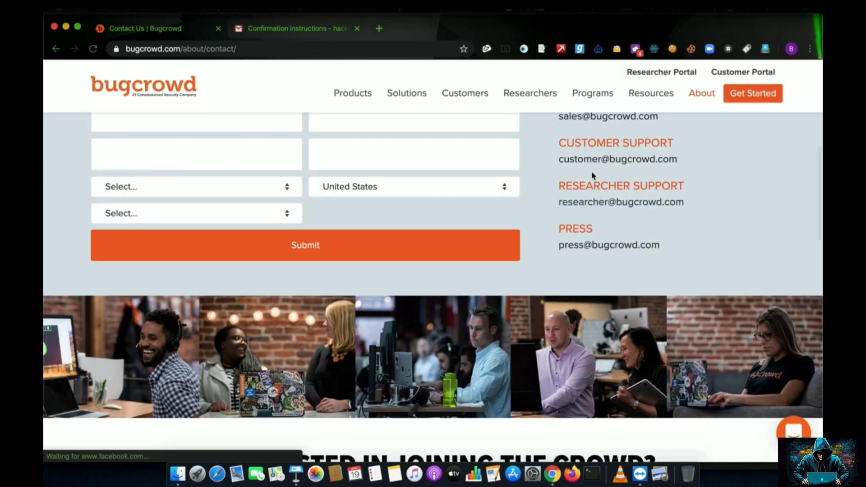
left_click_drag(558, 202, 694, 204)
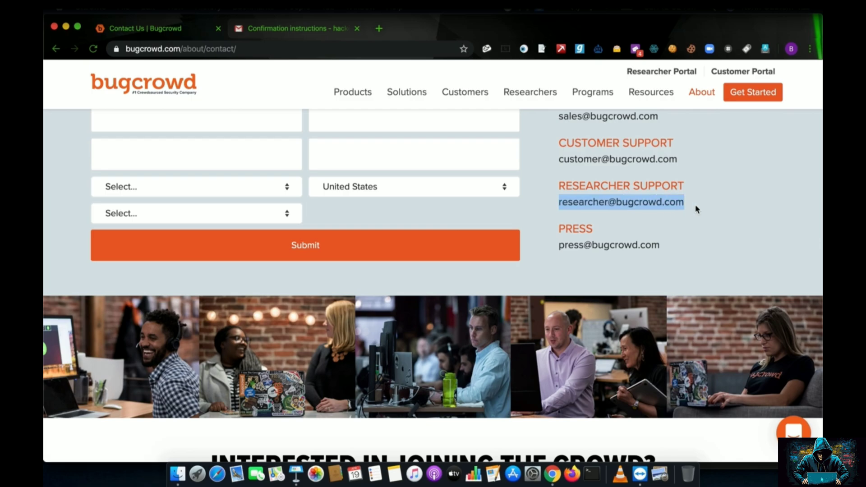
scroll(603, 210, "left", 5)
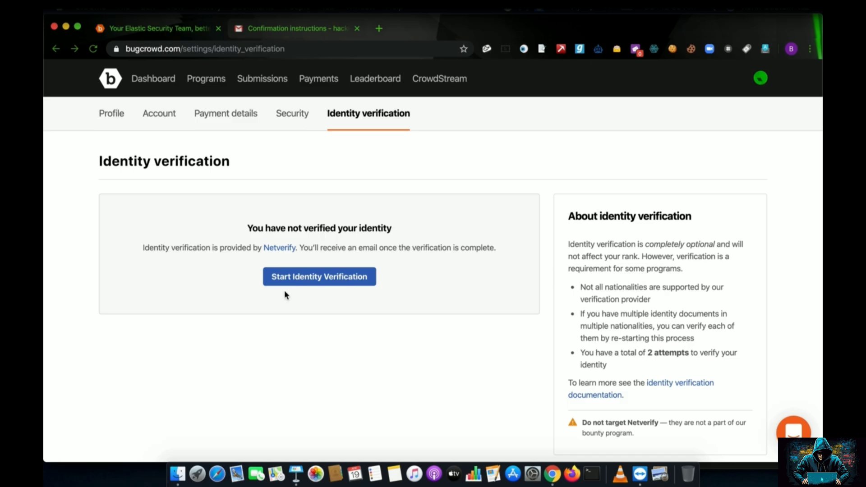
Turn the Dark mode toggle ON in the avatar menu, then go to Programs.
scroll(319, 280, "down", 1)
scroll(317, 280, "down", 3)
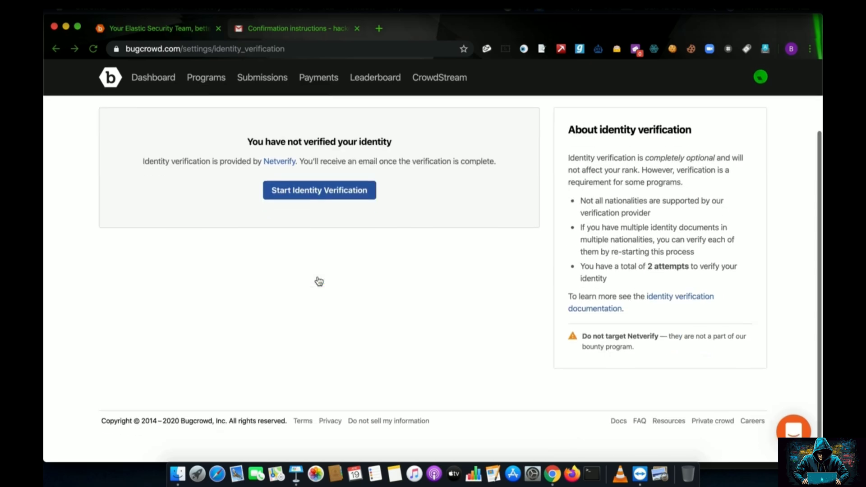
scroll(317, 280, "up", 4)
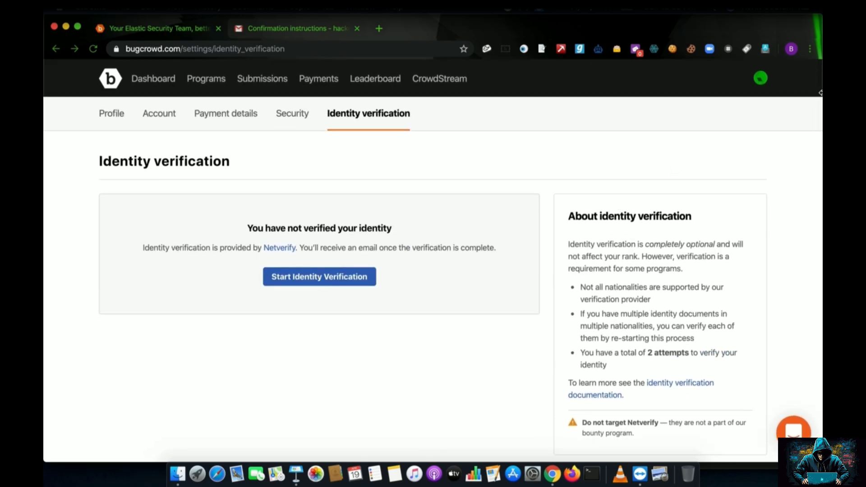
left_click(761, 78)
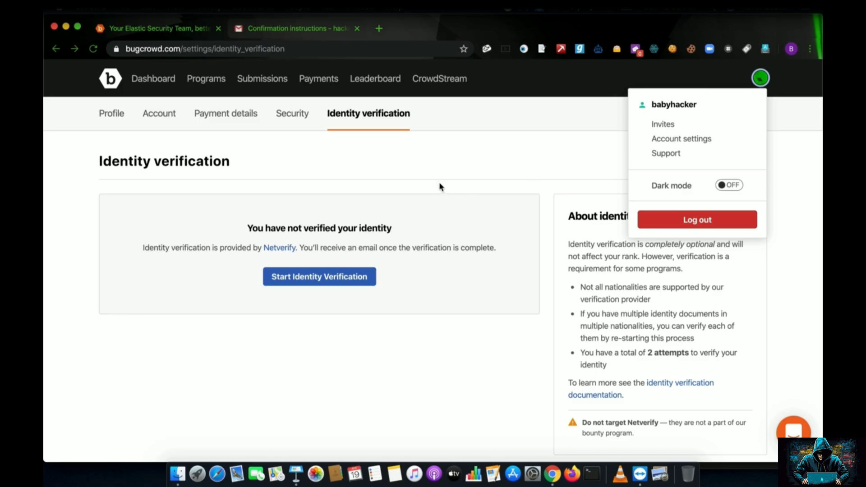
left_click(729, 184)
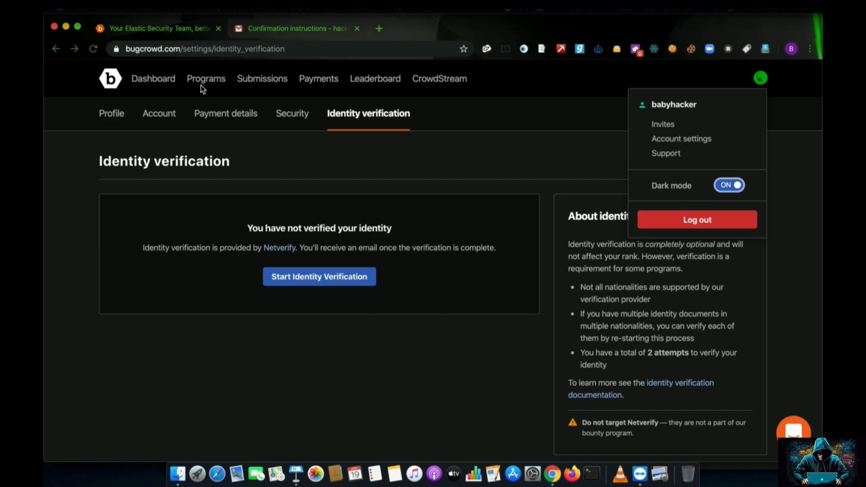
left_click(203, 84)
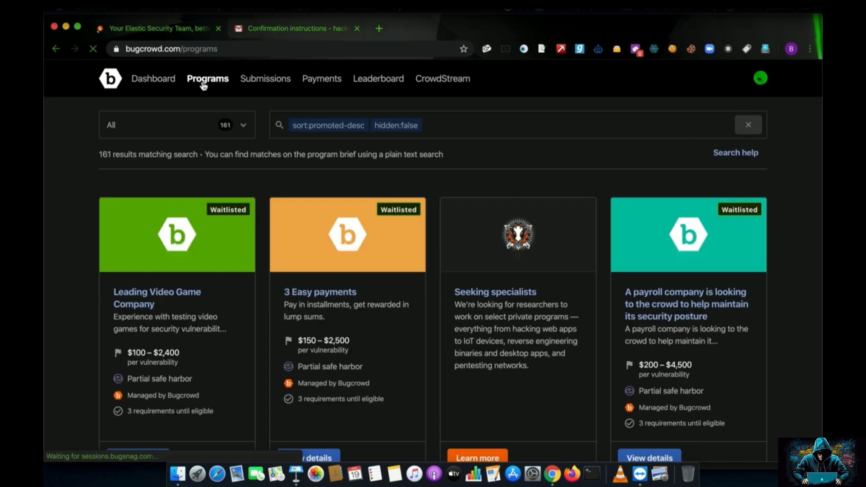
Search the programs list for 'tripadvisor' to get the single TripAdvisor result.
scroll(270, 204, "down", 10)
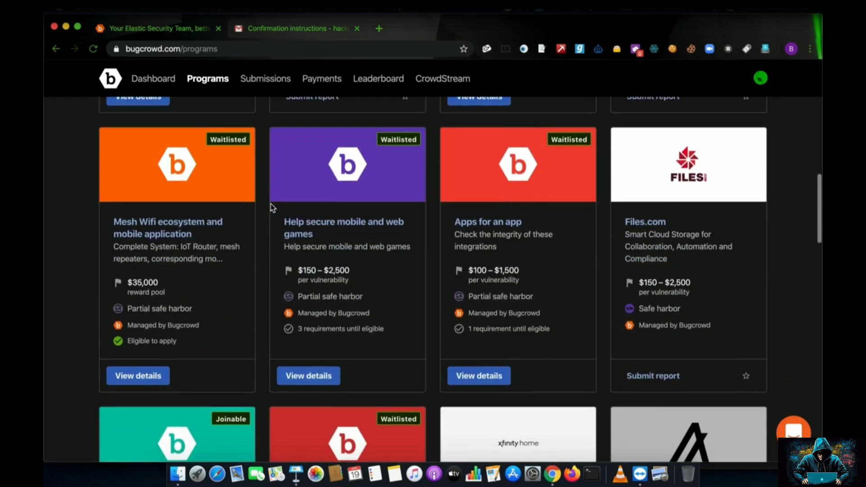
scroll(271, 205, "up", 10)
scroll(270, 204, "up", 3)
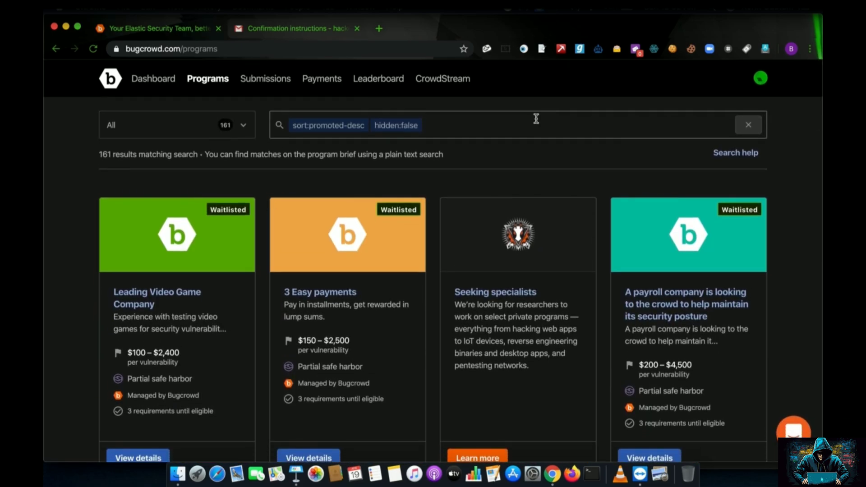
left_click(535, 121)
type("trip")
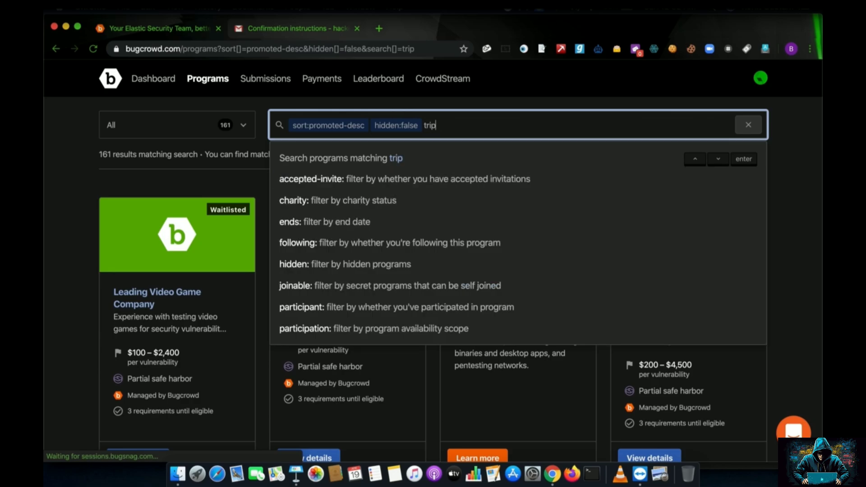
type("adv")
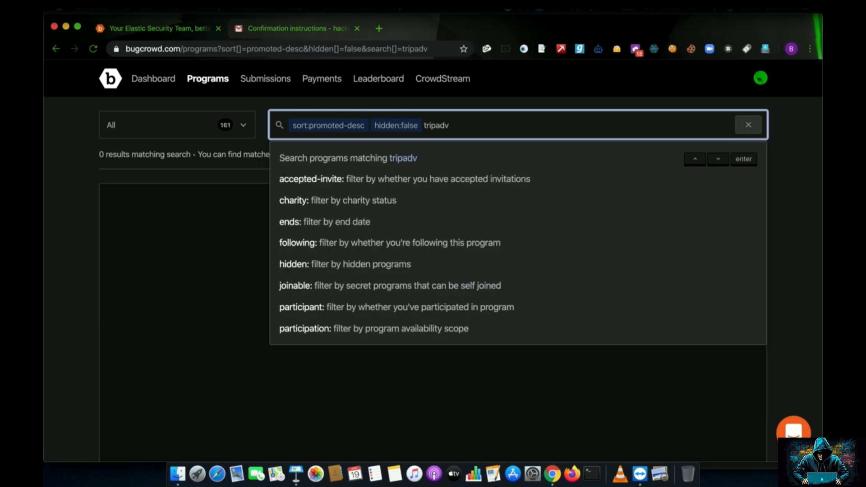
type("isor")
key("Return")
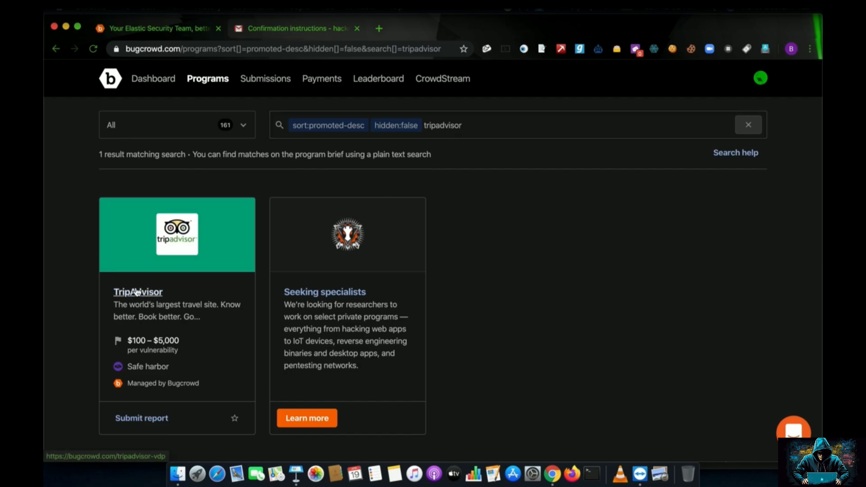
Open the TripAdvisor brief, read down to the footer, and scroll back to the top.
left_click(126, 299)
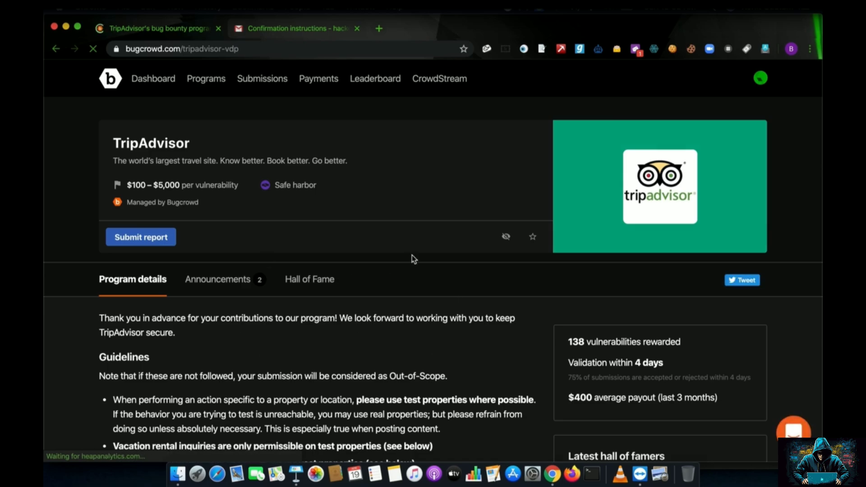
scroll(380, 285, "down", 8)
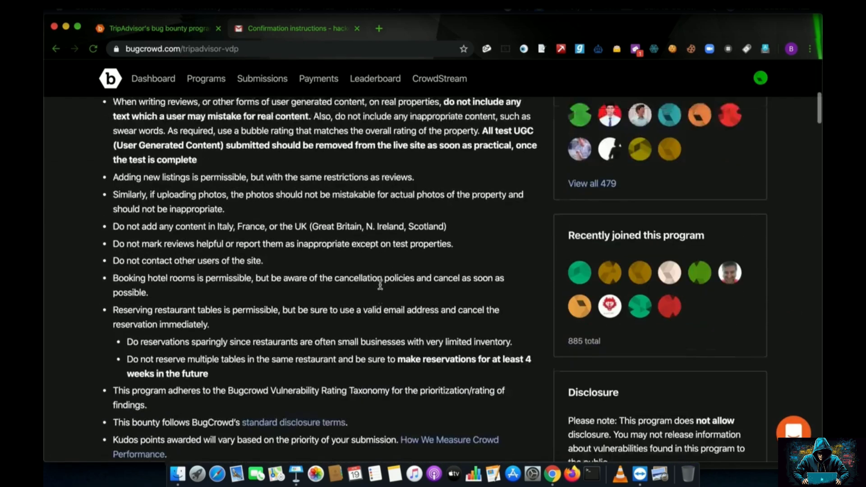
scroll(380, 285, "down", 17)
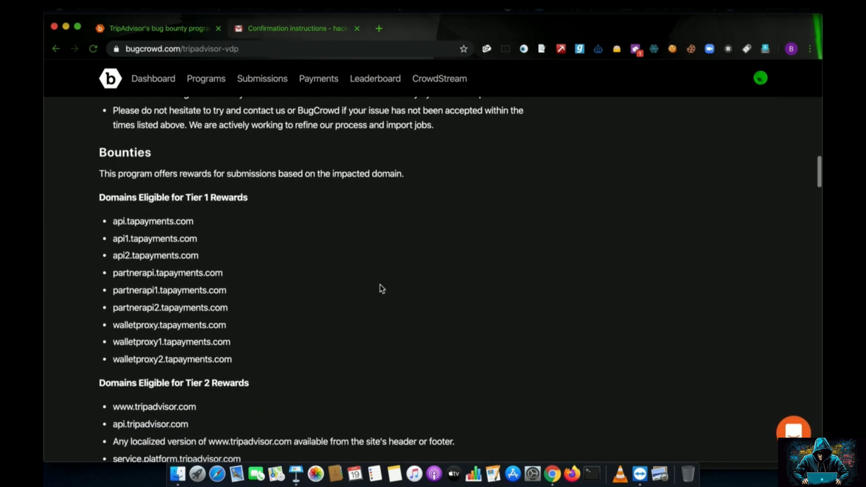
scroll(380, 286, "down", 10)
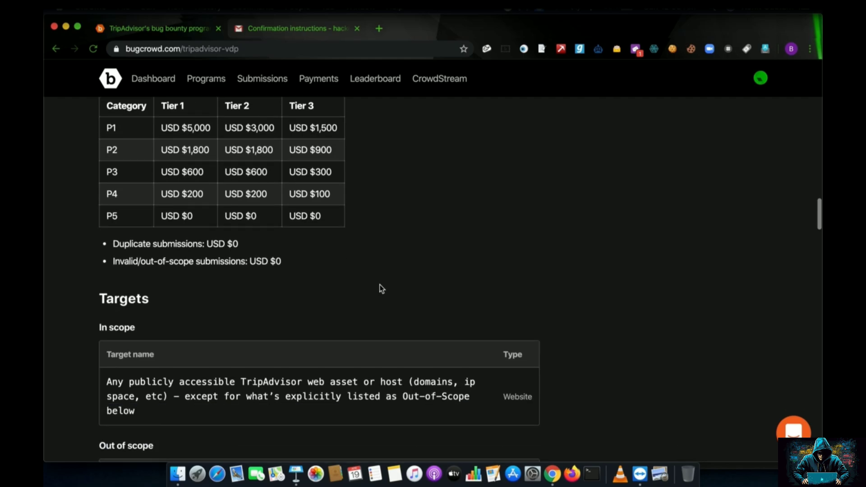
scroll(365, 276, "down", 10)
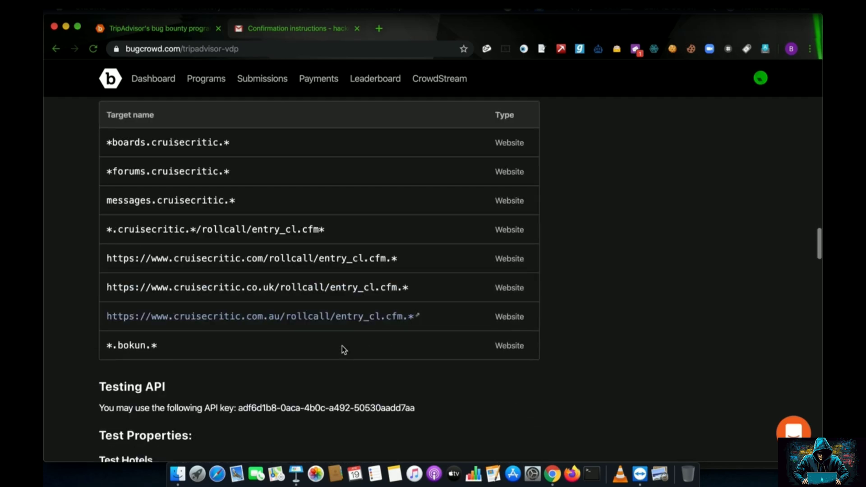
scroll(343, 349, "down", 15)
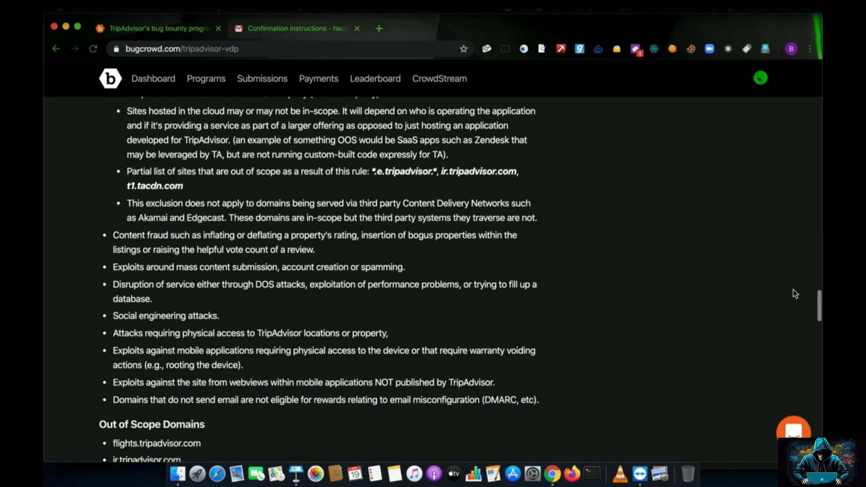
scroll(820, 307, "down", 15)
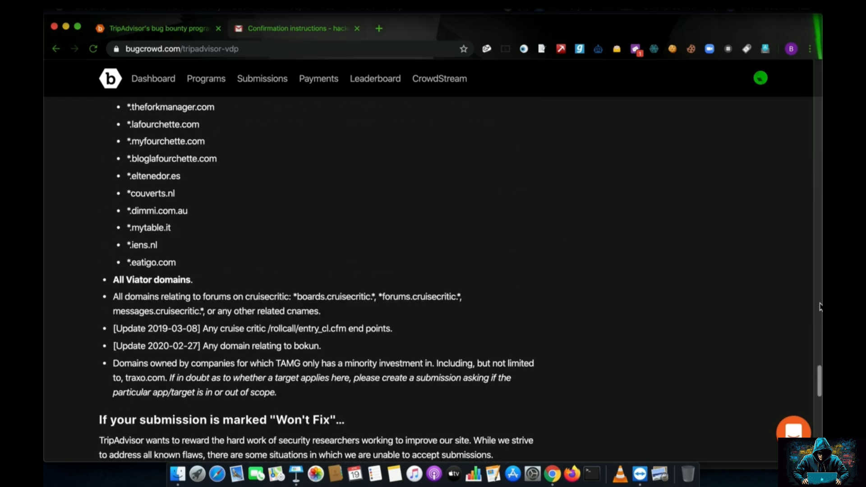
scroll(820, 307, "down", 15)
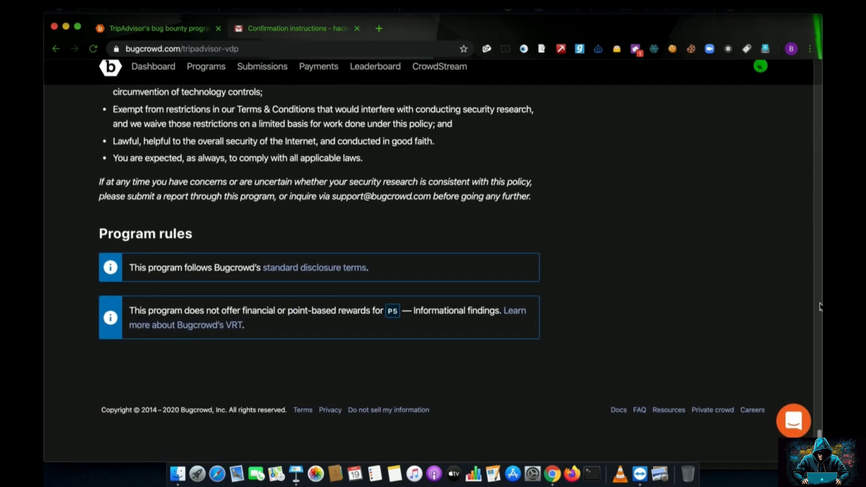
scroll(820, 307, "up", 20)
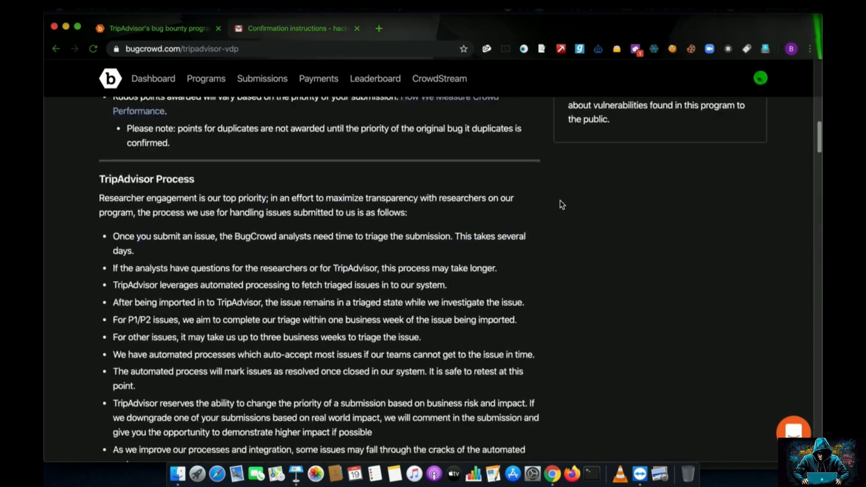
scroll(559, 204, "up", 20)
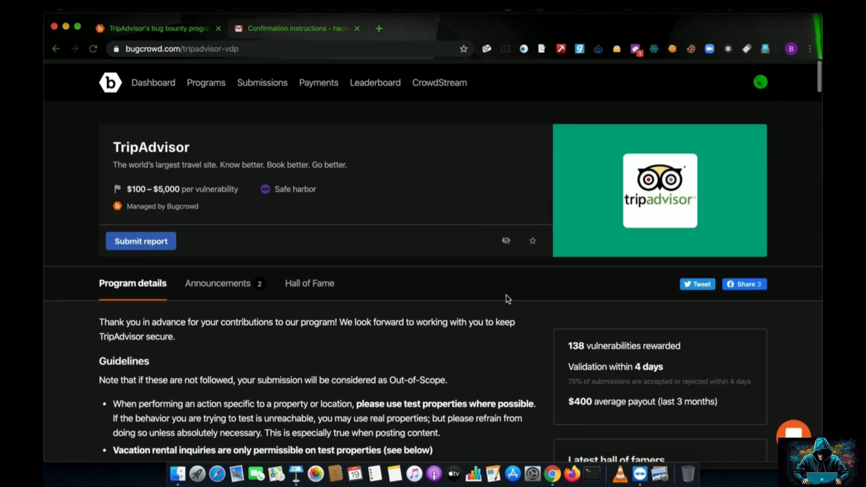